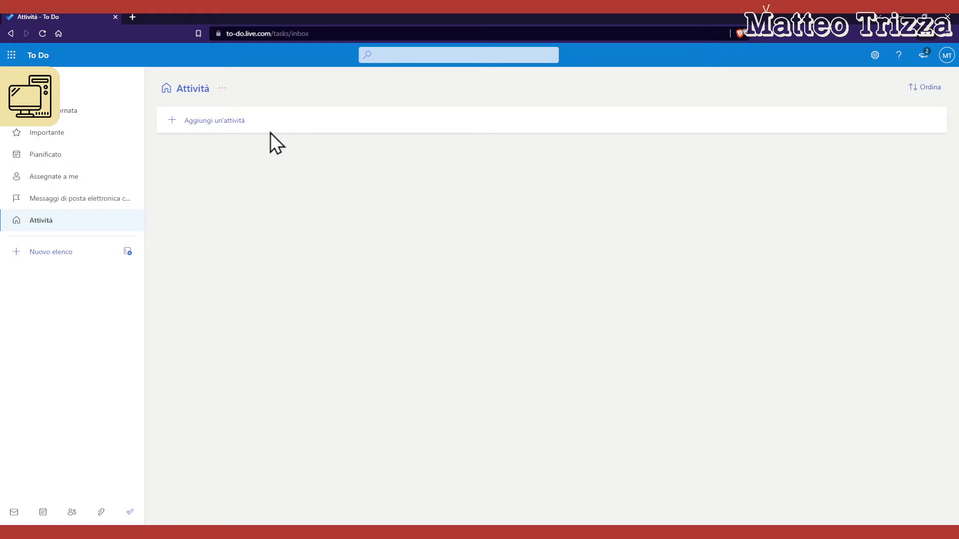
# Step: Add a task named "Scrivamo qualcosa" to the Attività list
pyautogui.click(224, 120)
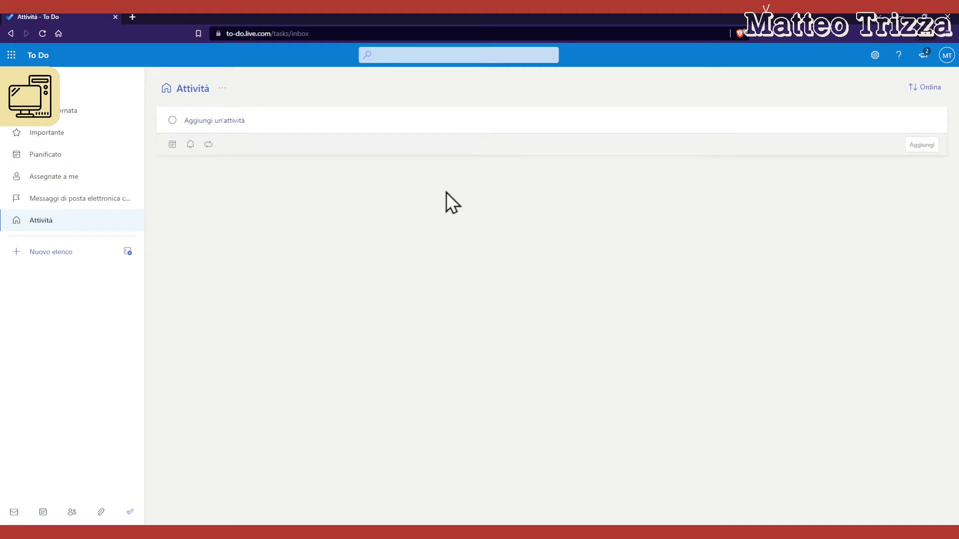
pyautogui.write('Scrivere')
pyautogui.press('BackSpace')
pyautogui.press('BackSpace')
pyautogui.press('BackSpace')
pyautogui.write('amo qualcosa')
pyautogui.press('Return')
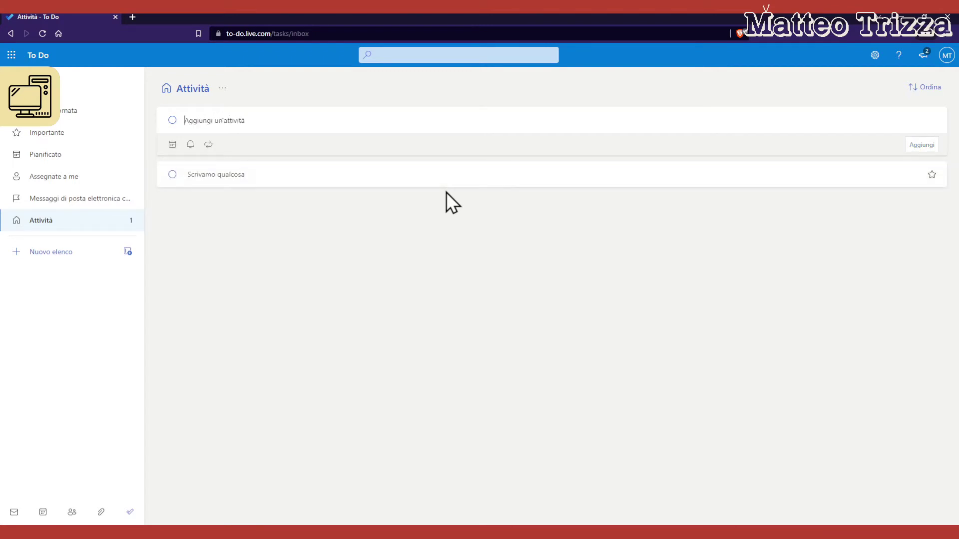
# Step: Add the note "Questa è una descrizione del task" to the "Scrivamo qualcosa" task
pyautogui.click(233, 175)
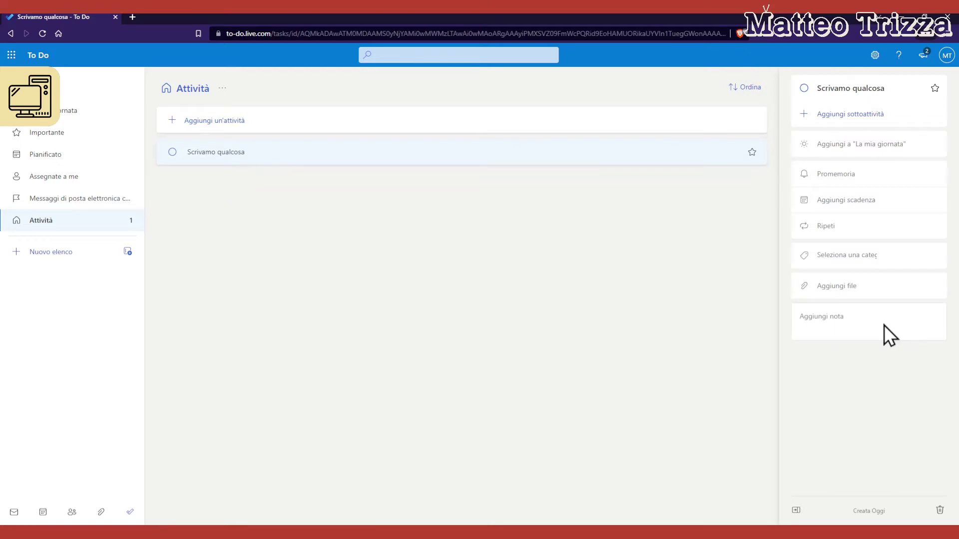
pyautogui.click(860, 316)
pyautogui.write('Questa è un')
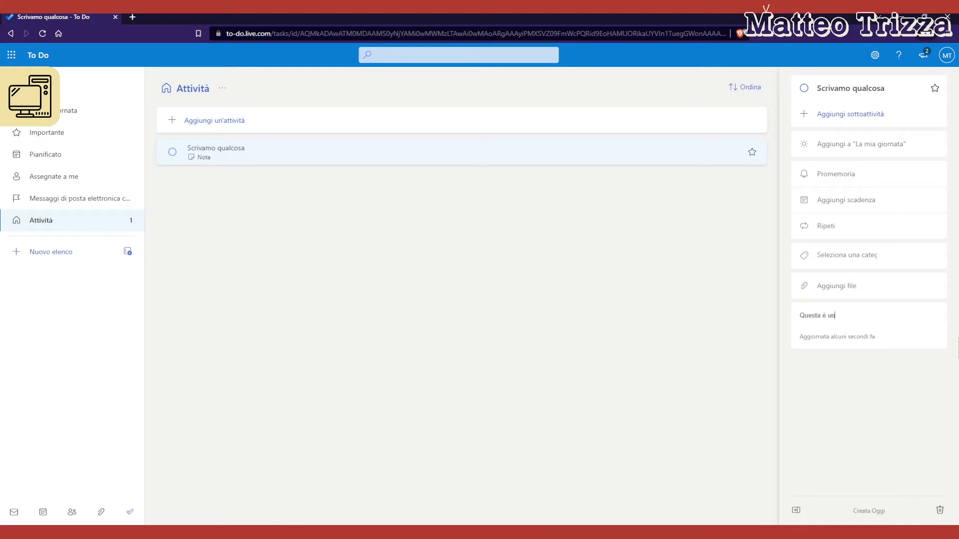
pyautogui.write('a descrizione del task')
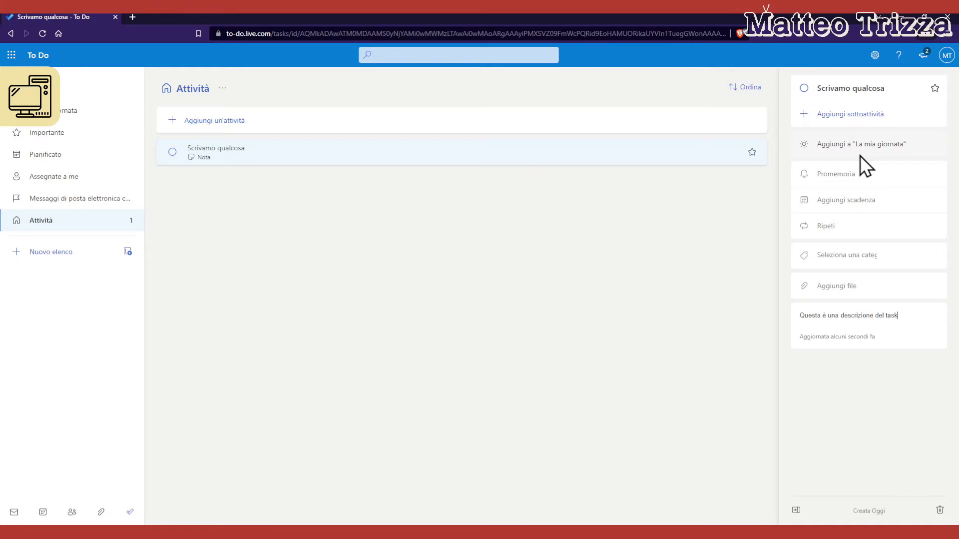
# Step: Look through the reminder and repeat options of the "Scrivamo qualcosa" task without choosing any
pyautogui.click(841, 179)
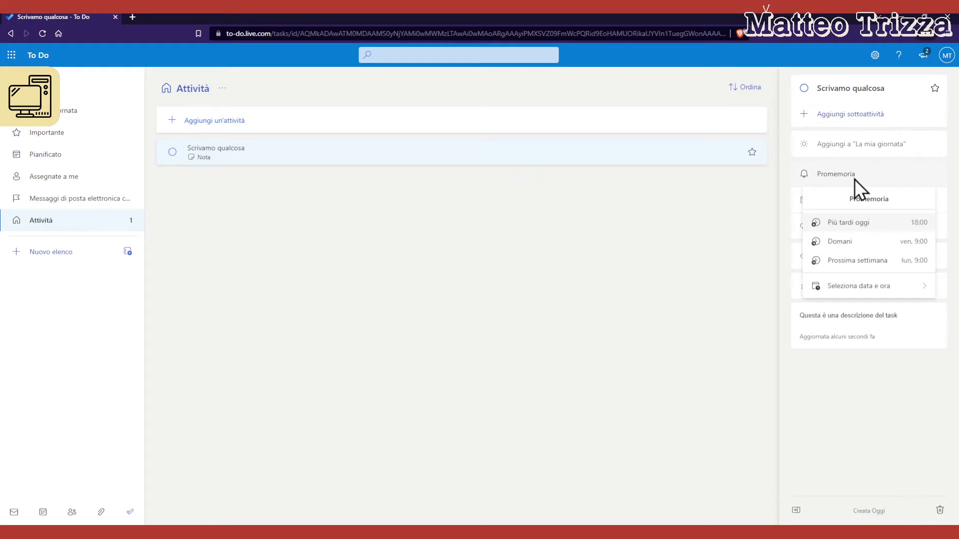
pyautogui.click(840, 385)
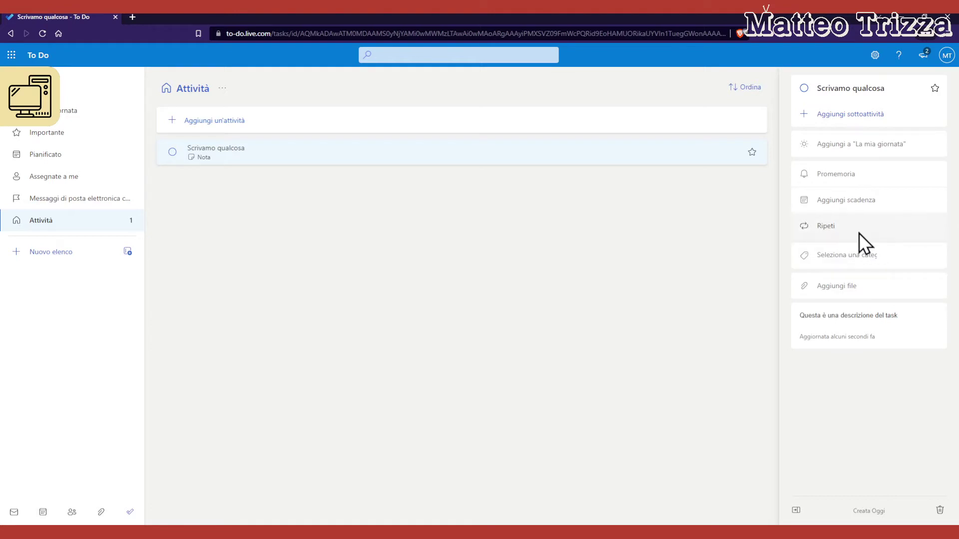
pyautogui.click(828, 228)
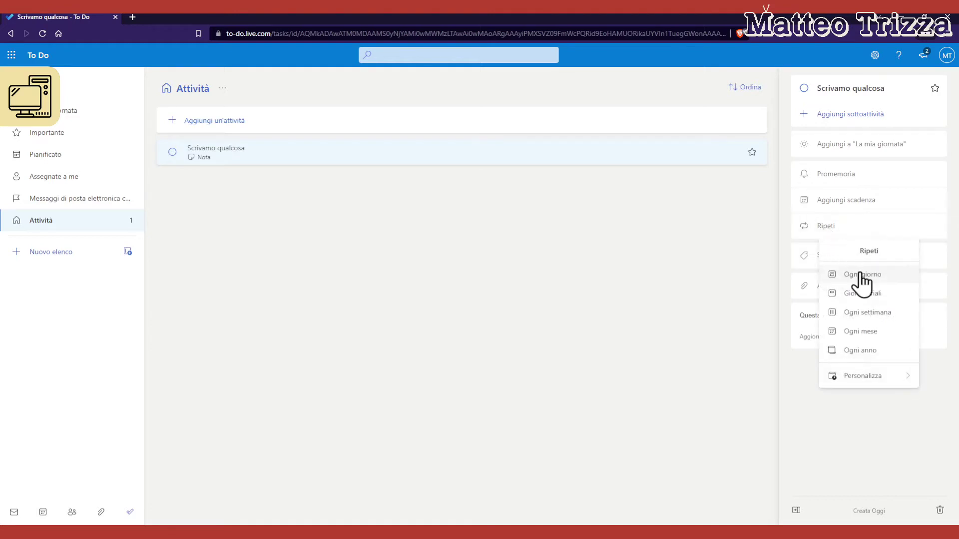
pyautogui.click(865, 418)
# Step: Assign the category "Categoria rosso" to the "Scrivamo qualcosa" task
pyautogui.click(853, 262)
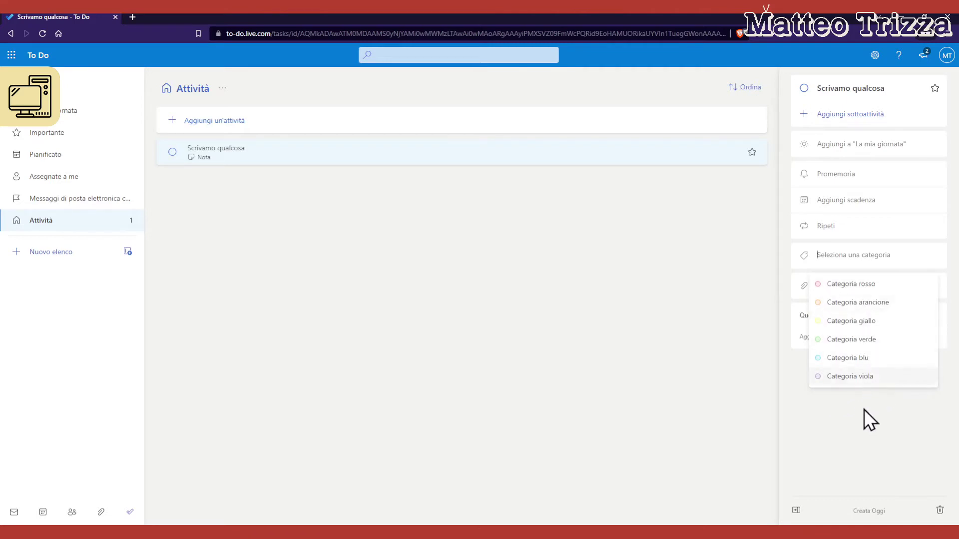
pyautogui.click(837, 289)
pyautogui.click(870, 461)
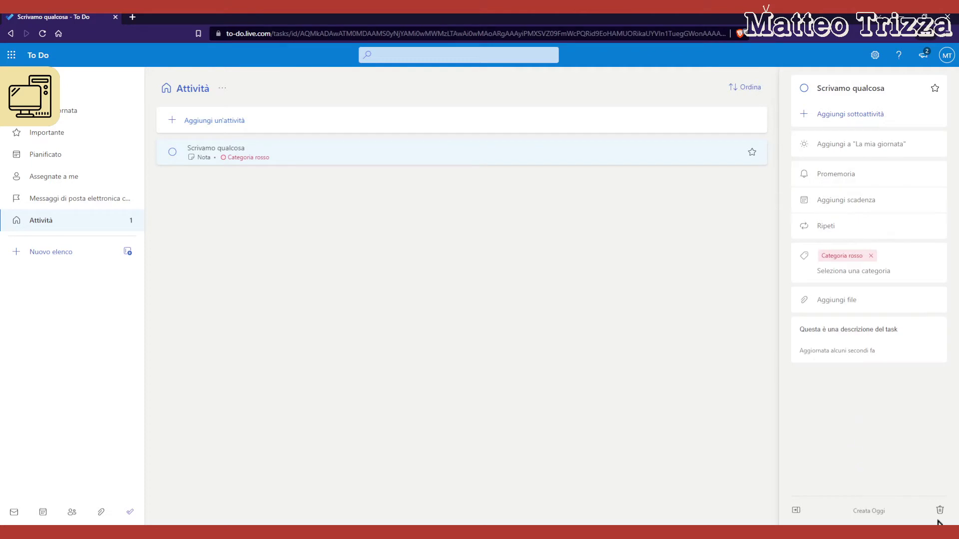
# Step: Close and reopen the details of "Scrivamo qualcosa" and remove its red category
pyautogui.click(795, 510)
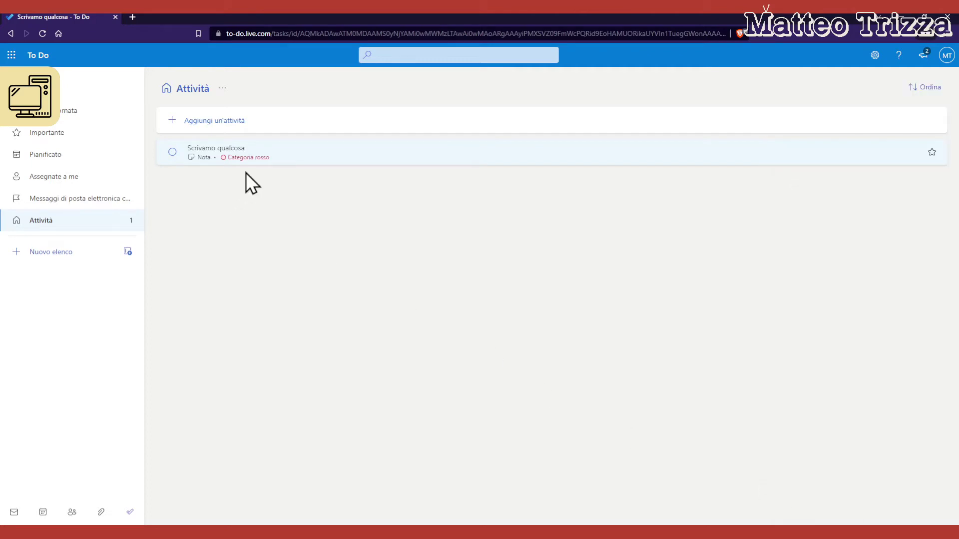
pyautogui.click(316, 156)
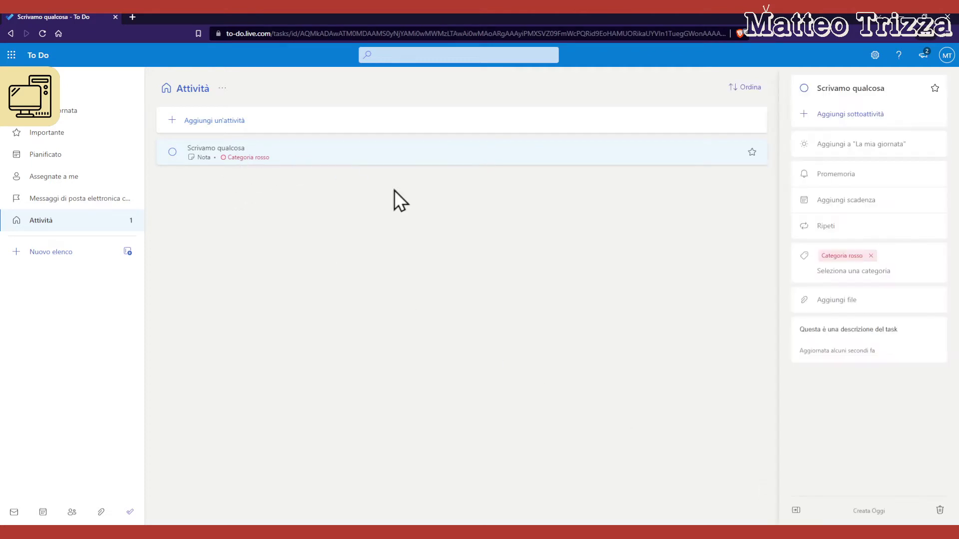
pyautogui.click(871, 256)
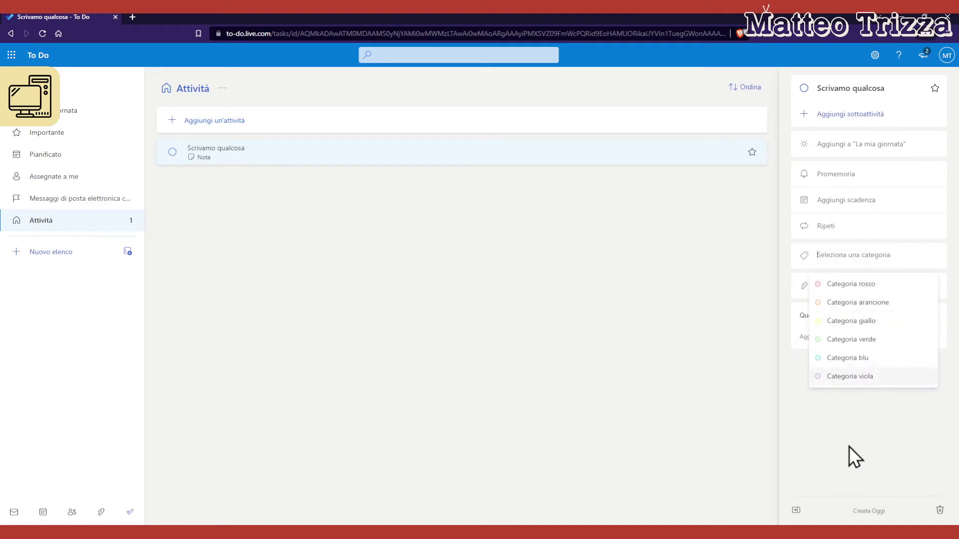
pyautogui.click(853, 470)
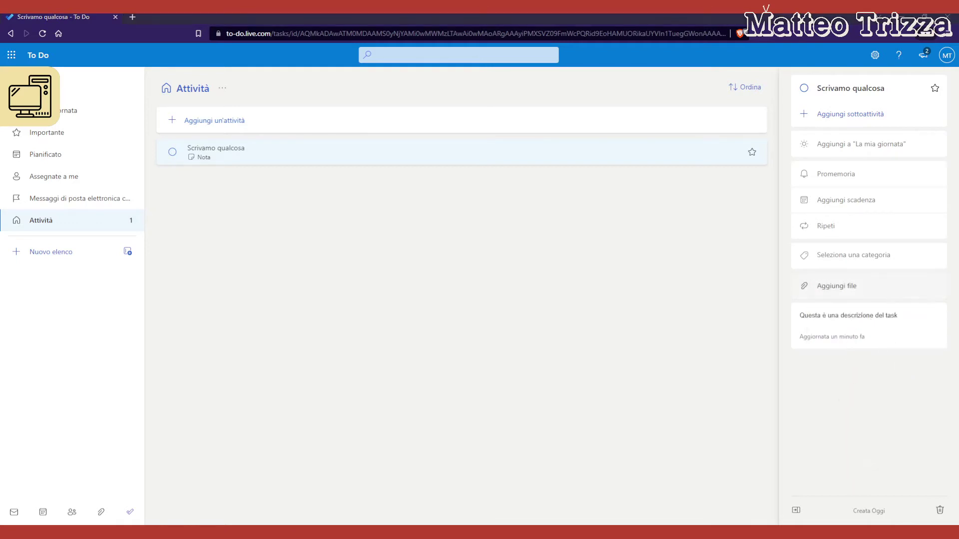
# Step: View the file attachment option of the task, attach nothing, and close the task details
pyautogui.click(861, 291)
pyautogui.press('Escape')
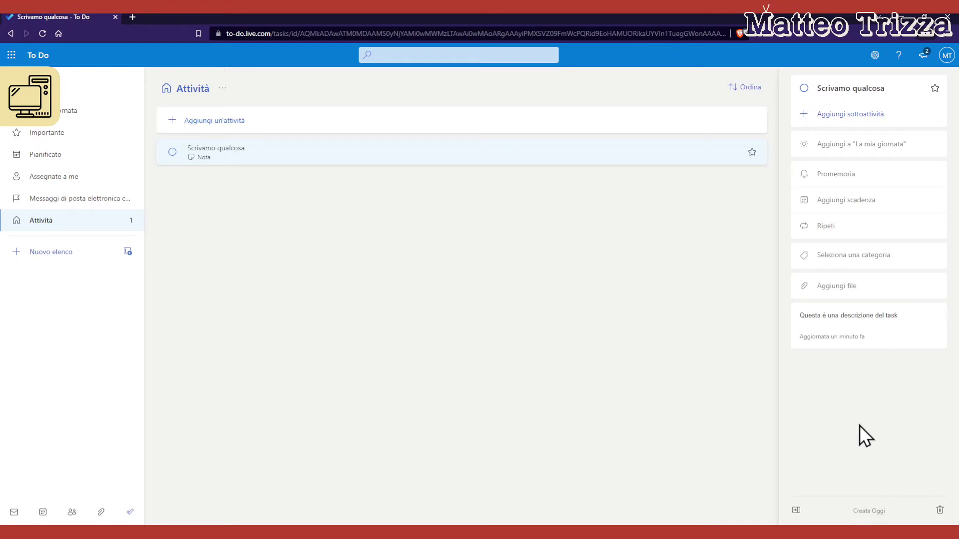
pyautogui.click(796, 510)
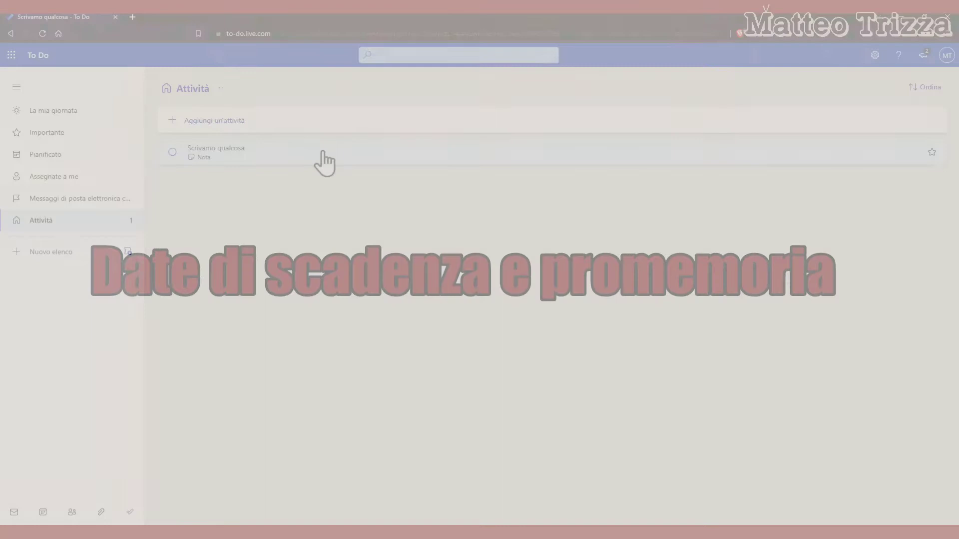
# Step: Give the "Scrivamo qualcosa" task a due date of tomorrow and replace it with the custom date 1 September 2022
pyautogui.click(319, 153)
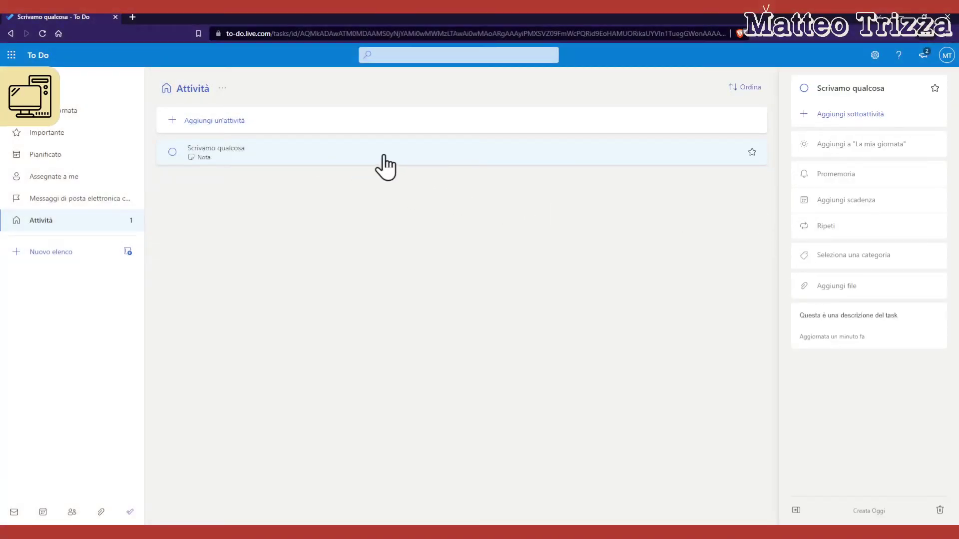
pyautogui.click(841, 212)
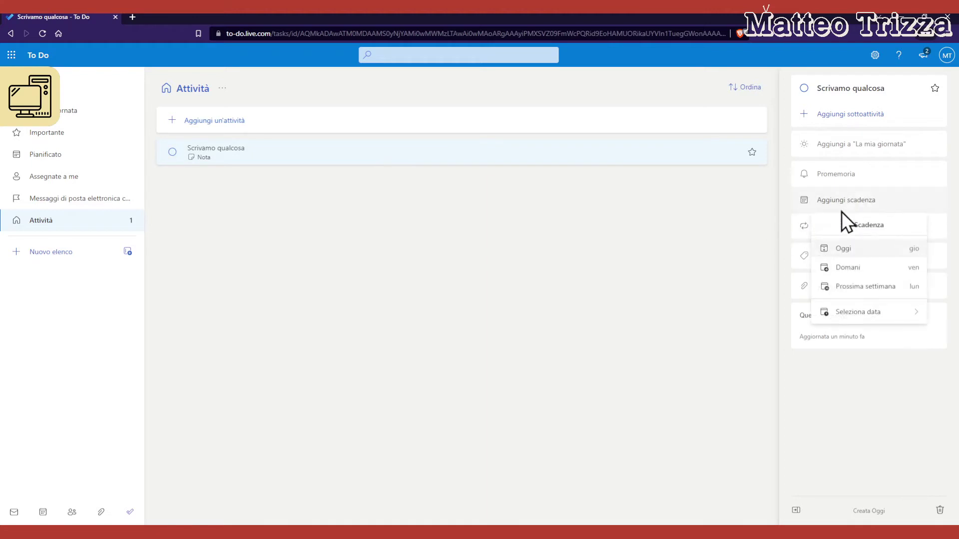
pyautogui.click(853, 268)
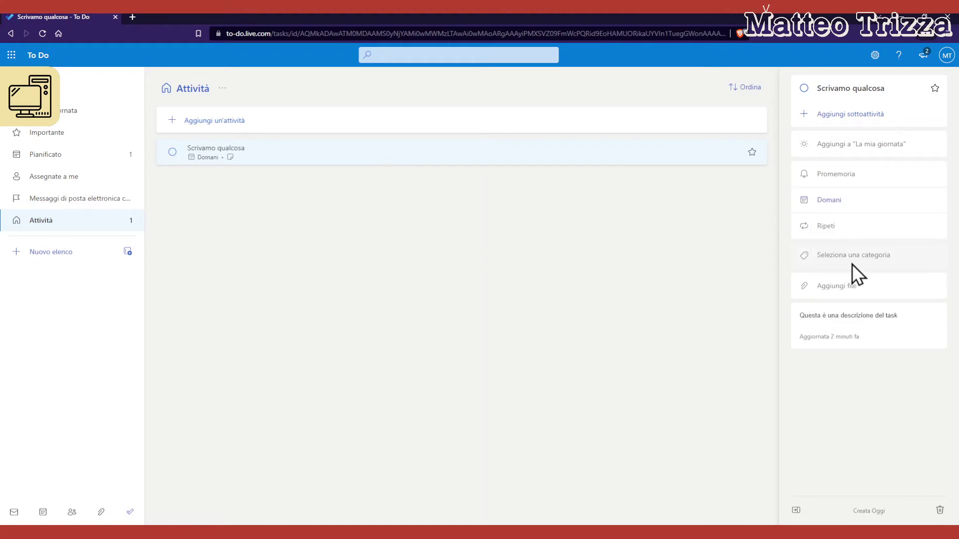
pyautogui.click(856, 206)
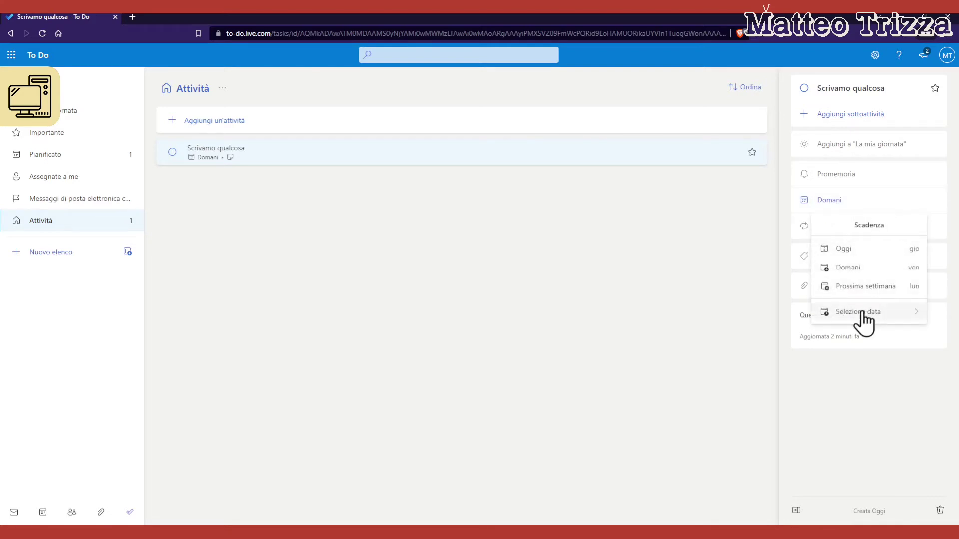
pyautogui.moveTo(861, 313)
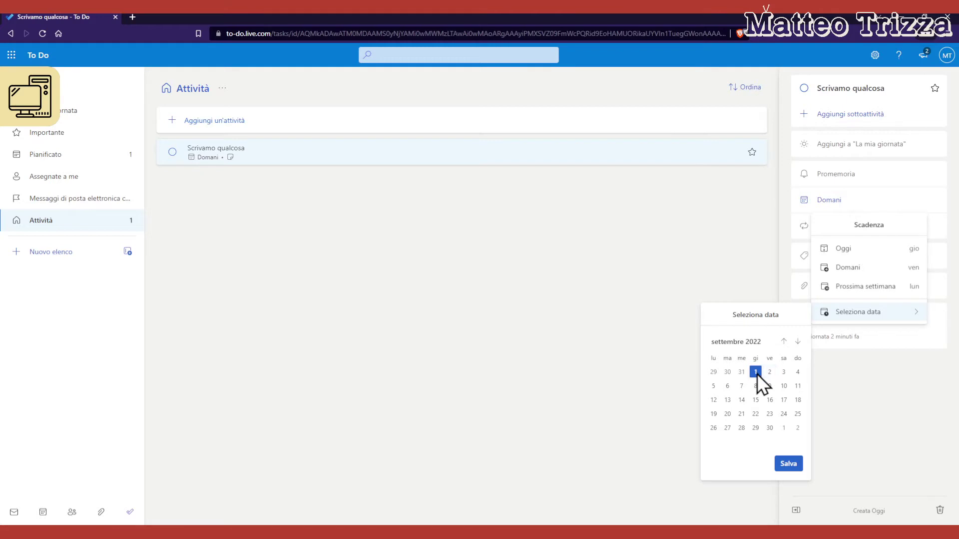
pyautogui.click(789, 464)
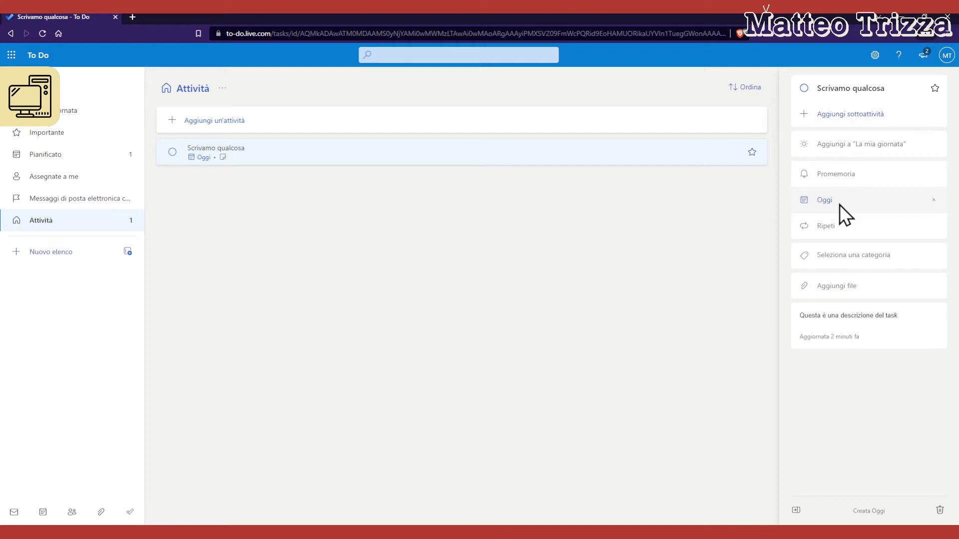
# Step: Set a custom reminder on the task for tomorrow at 09:00 (Mattina) and close the task details
pyautogui.click(837, 178)
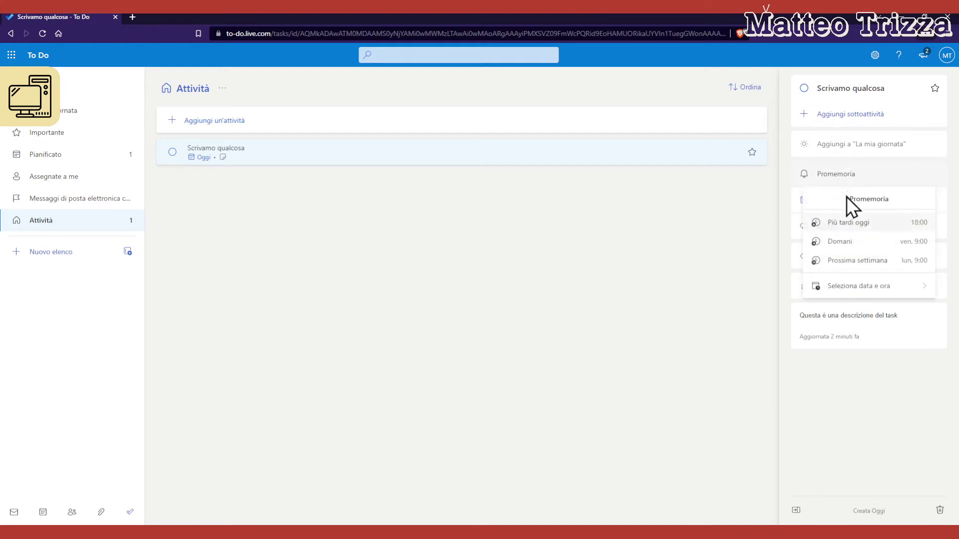
pyautogui.moveTo(858, 289)
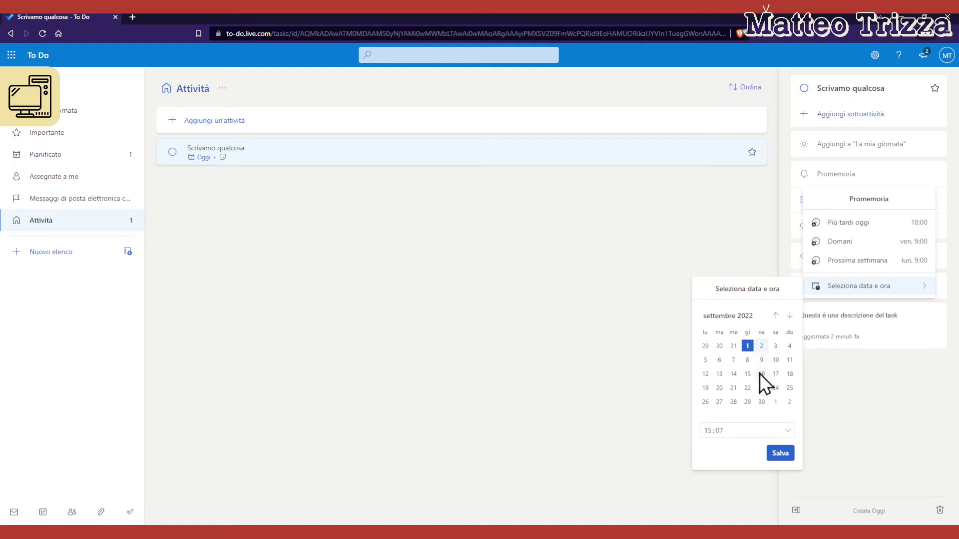
pyautogui.click(790, 433)
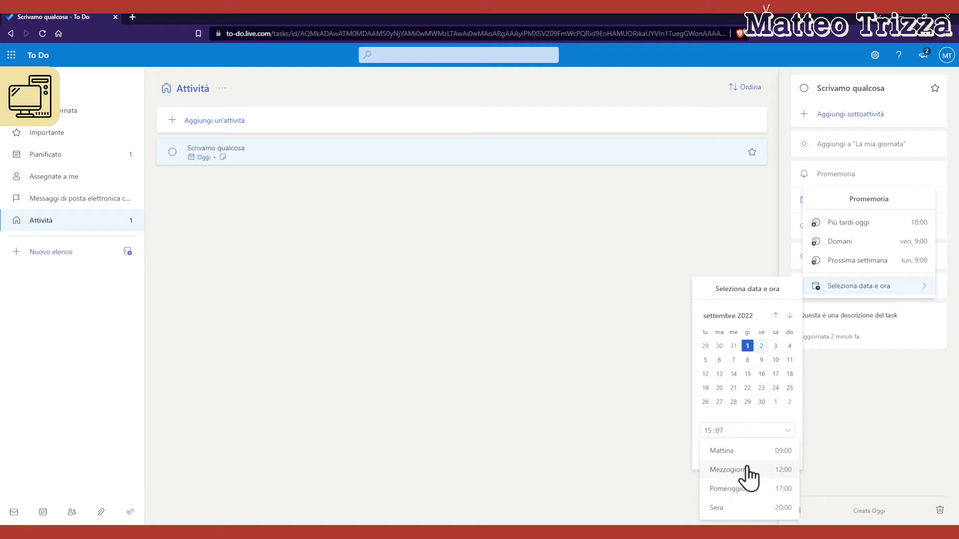
pyautogui.click(739, 451)
pyautogui.click(785, 456)
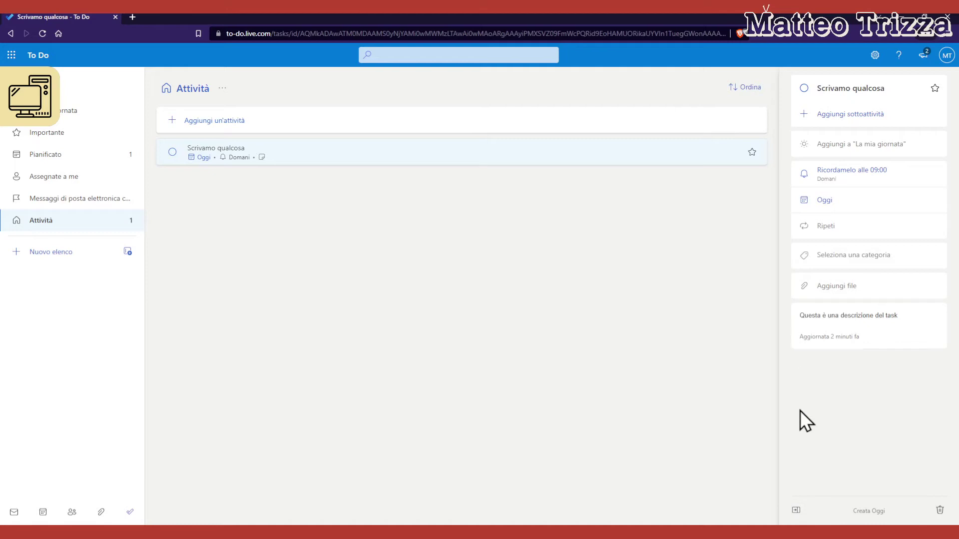
pyautogui.click(797, 511)
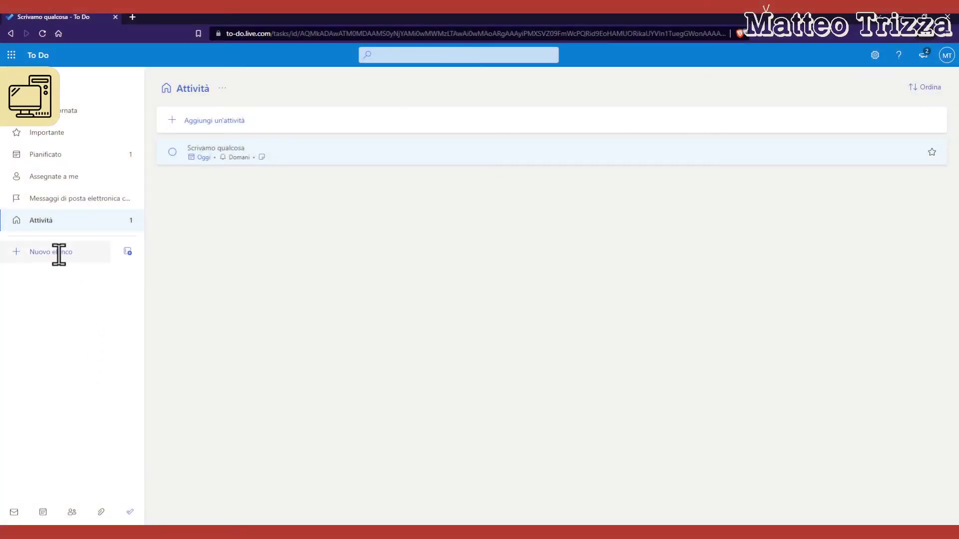
# Step: Create two new lists named "Lavoro" and "Casa"
pyautogui.click(59, 255)
pyautogui.write('Lavoro')
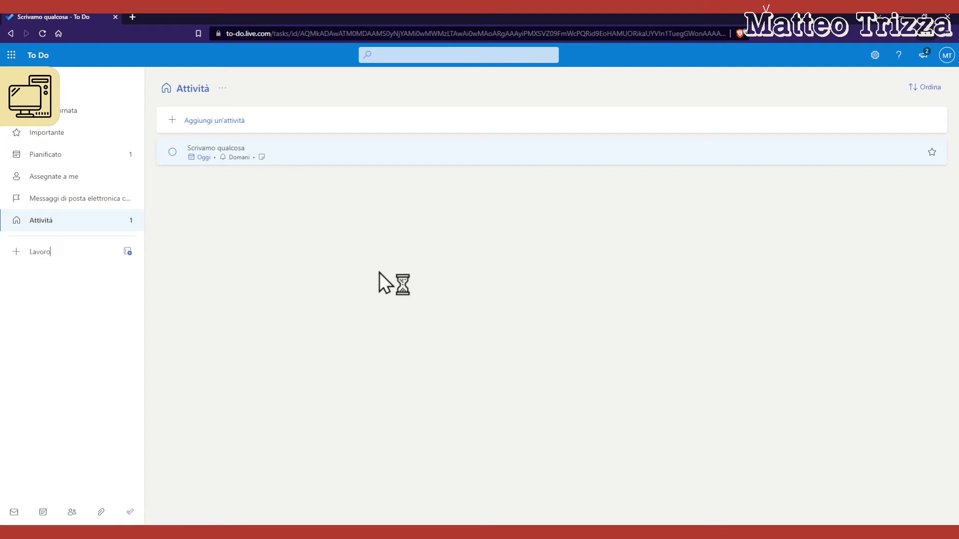
pyautogui.press('Return')
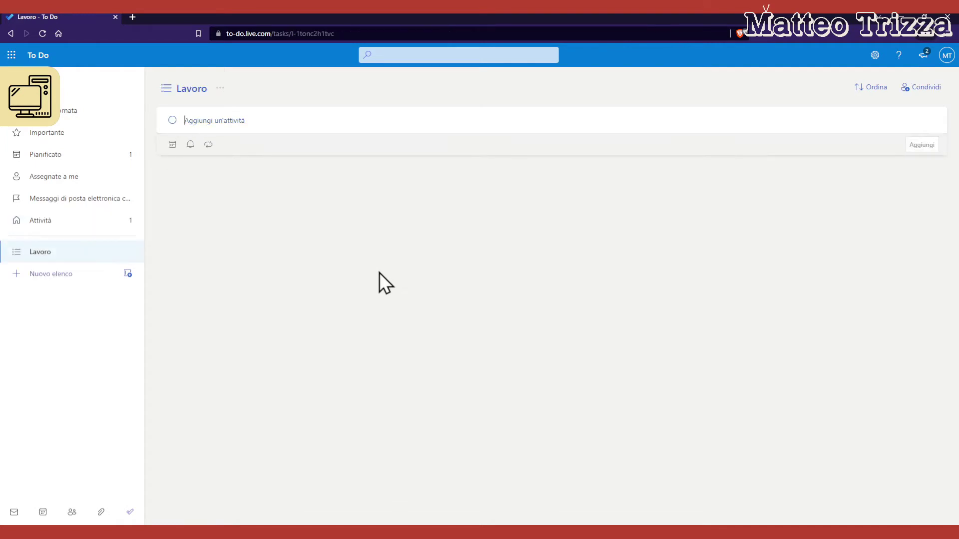
pyautogui.click(43, 274)
pyautogui.write('q')
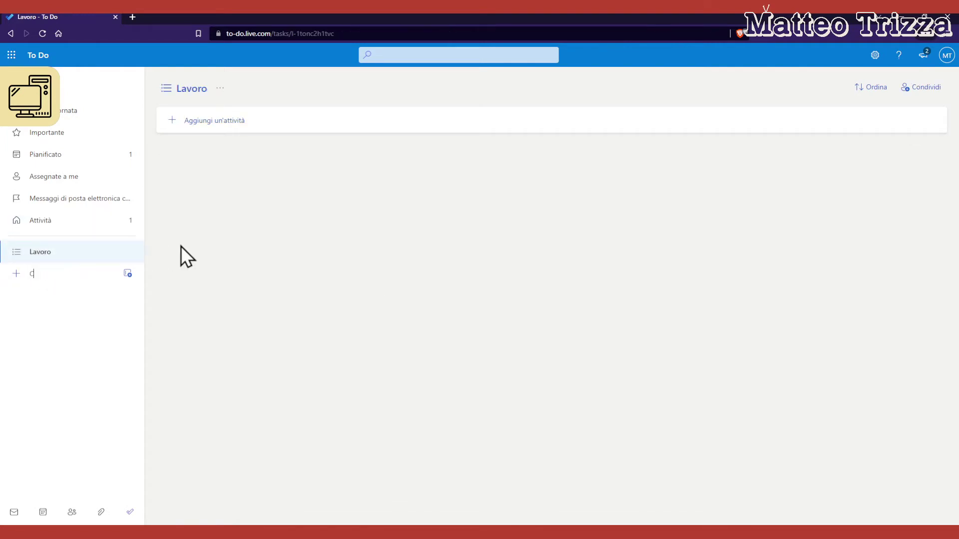
pyautogui.write('asa')
pyautogui.press('Return')
# Step: Create another new list named "Lista della Spesa"
pyautogui.click(74, 296)
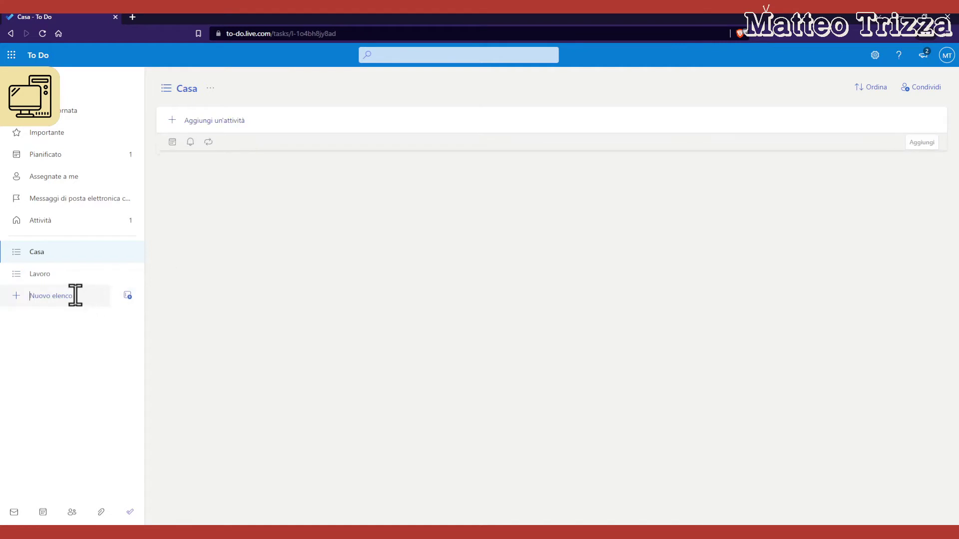
pyautogui.write('Lista d')
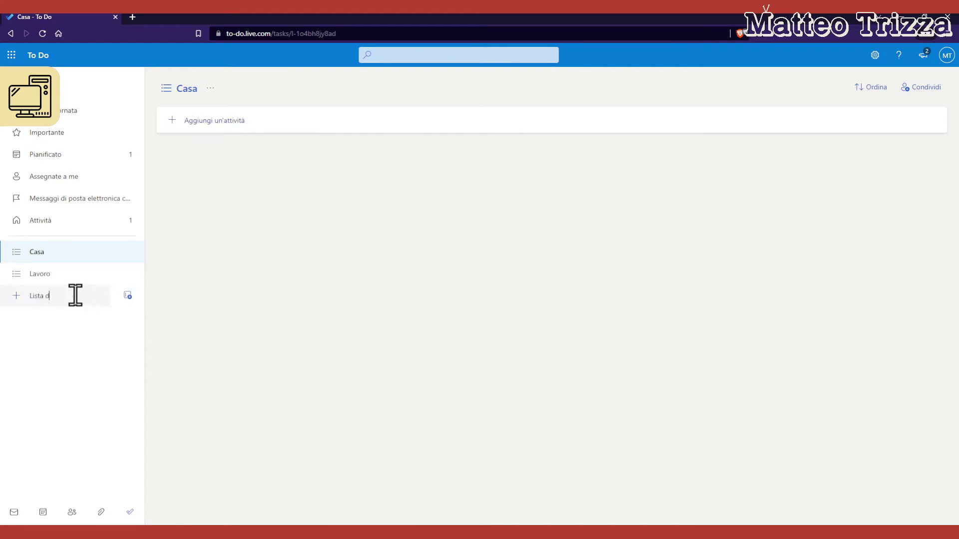
pyautogui.write('ella Spesa')
pyautogui.press('Return')
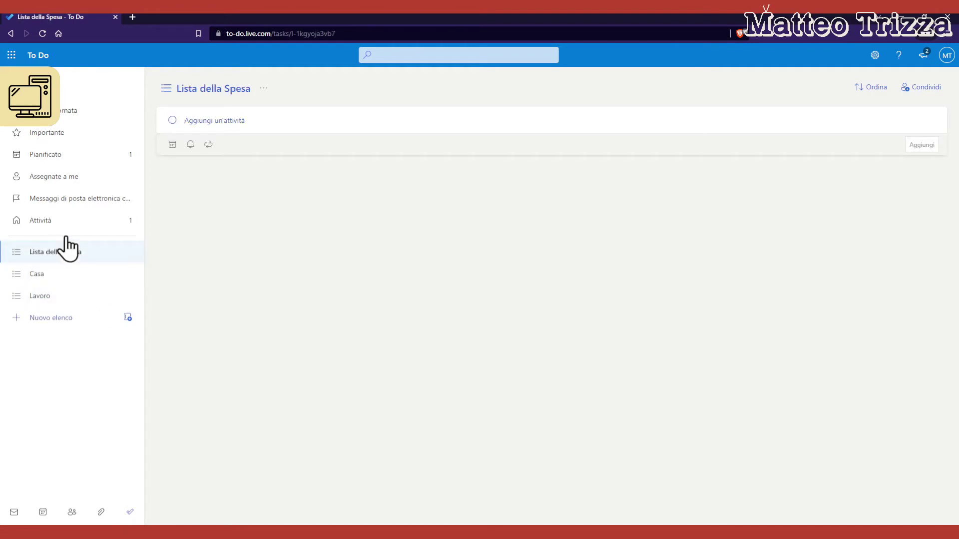
# Step: Add a task named "Pulire il soggiorno" to the Casa list
pyautogui.click(60, 278)
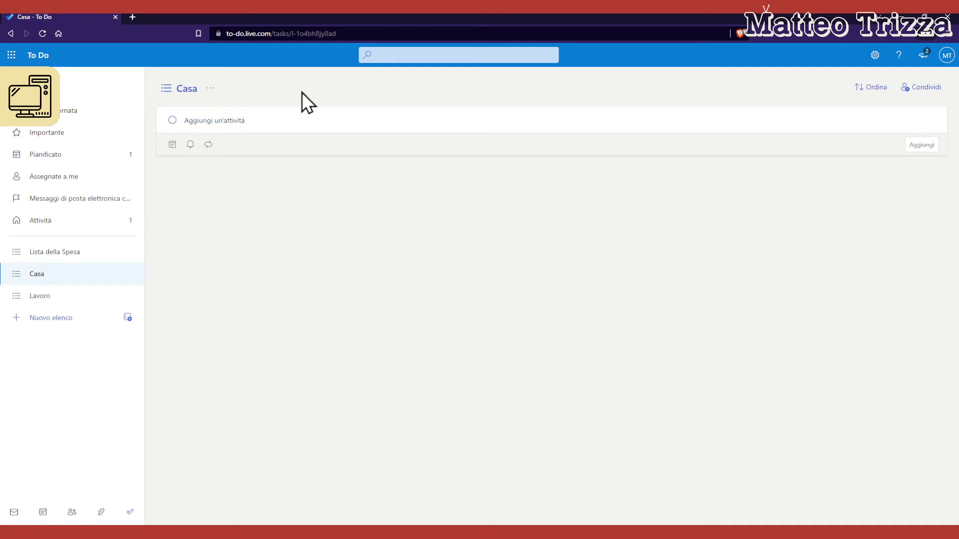
pyautogui.write('Pulire il soggiorno')
pyautogui.press('Return')
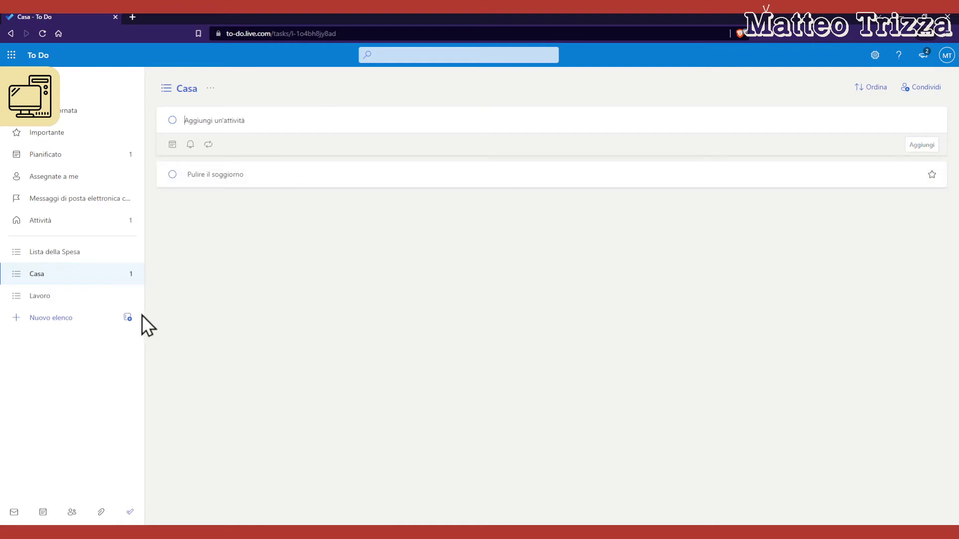
# Step: Add the tasks "Arancia" and "Carote" to the Lista della Spesa list
pyautogui.click(62, 252)
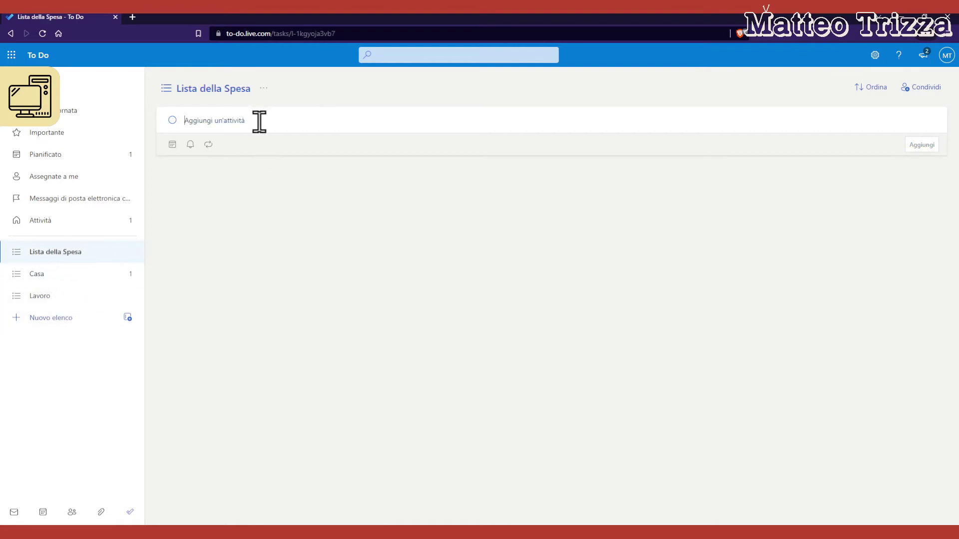
pyautogui.write('Arancia')
pyautogui.press('Return')
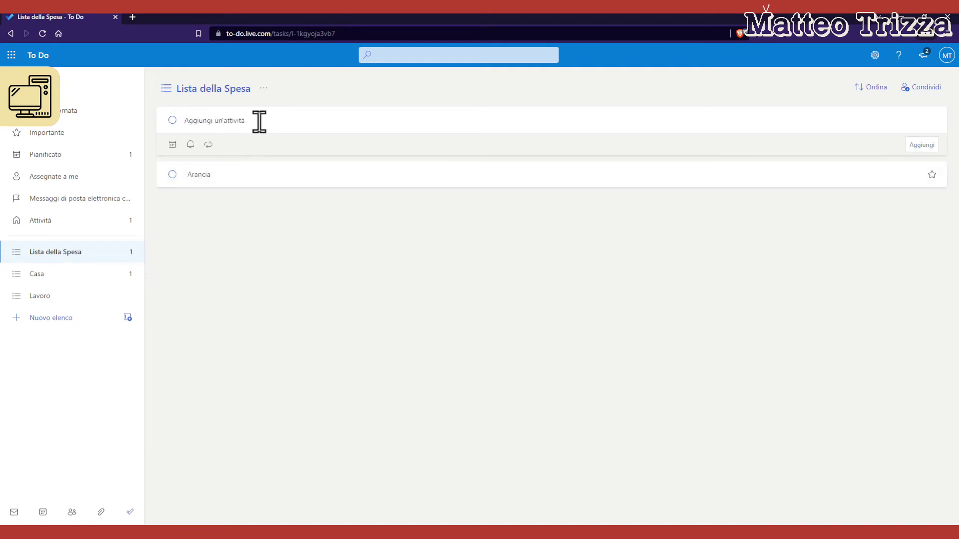
pyautogui.write('c')
pyautogui.press('BackSpace')
pyautogui.write('Carote')
pyautogui.press('Return')
# Step: Add the tasks "Acqua" and "Salsa di pomodoro" to Lista della Spesa, and briefly view the details of the tomato sauce task
pyautogui.write('a')
pyautogui.press('BackSpace')
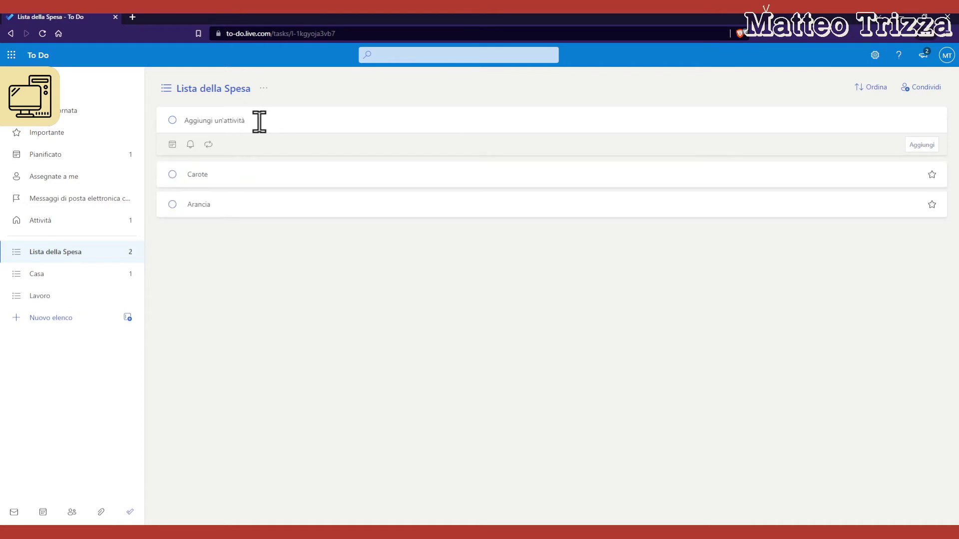
pyautogui.write('Acqua')
pyautogui.press('Return')
pyautogui.write('Sals')
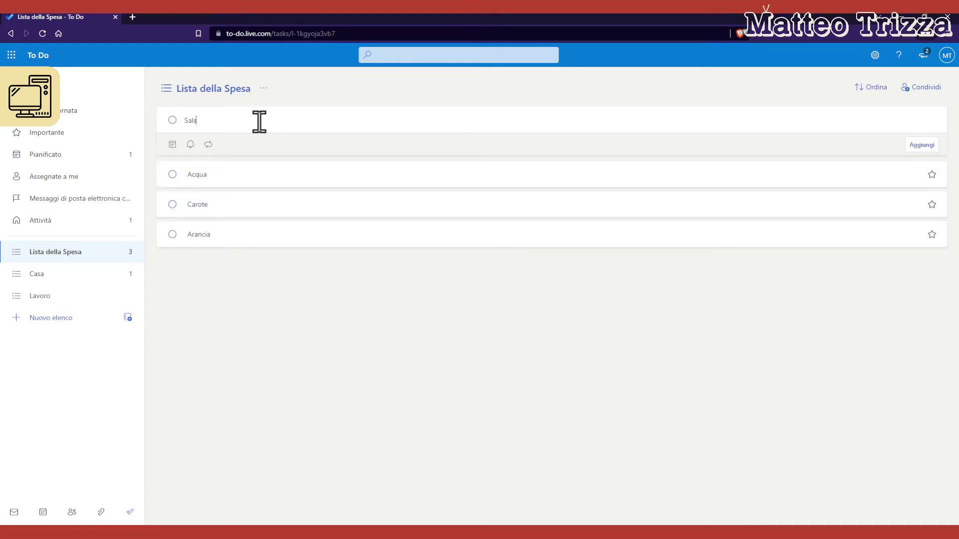
pyautogui.write('a di pomodoro')
pyautogui.press('Return')
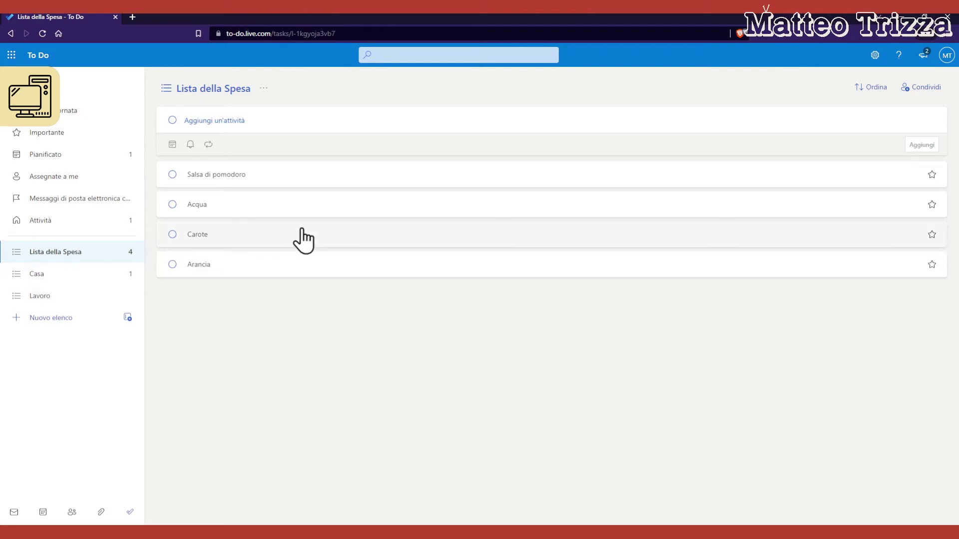
pyautogui.click(260, 175)
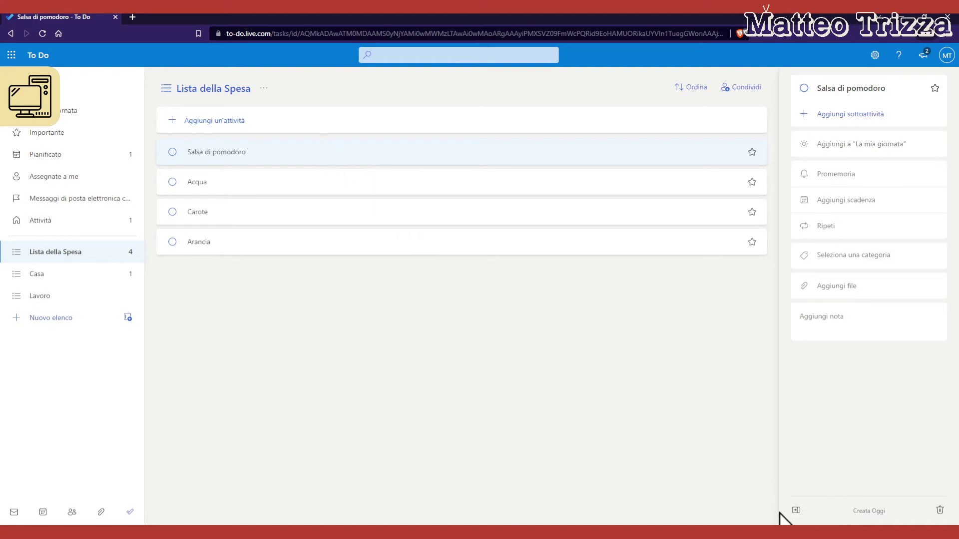
pyautogui.click(796, 510)
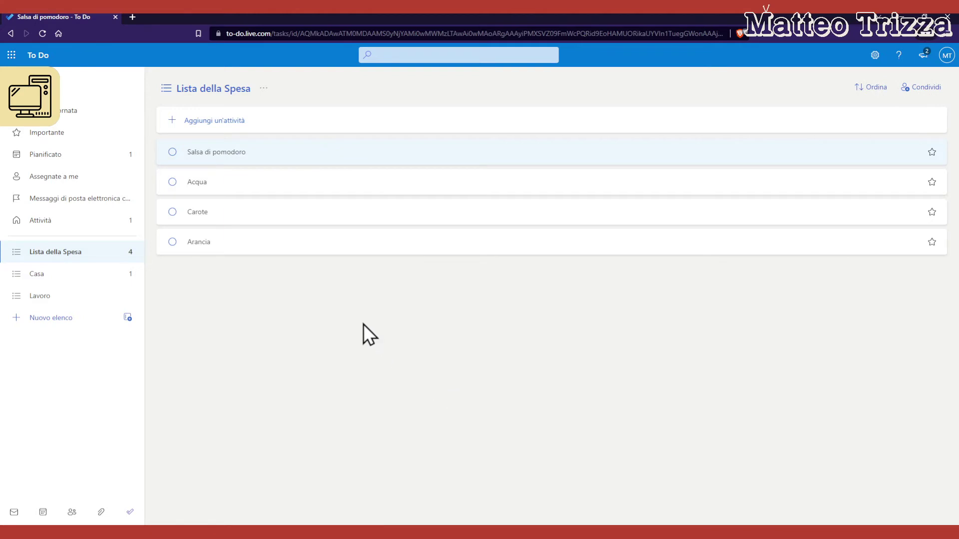
# Step: Add a task named "Pubblica tutorial Microsoft ToDo" to the Lavoro list
pyautogui.click(50, 295)
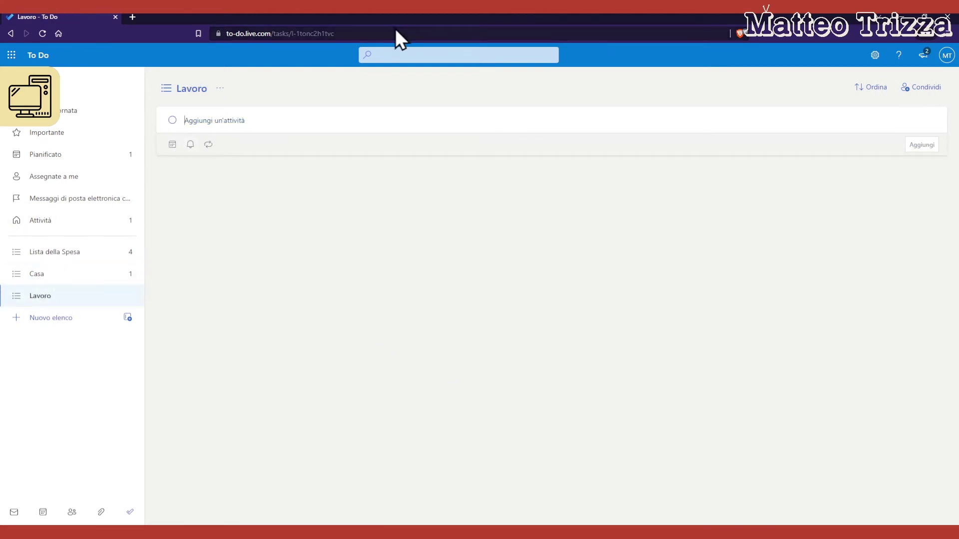
pyautogui.write('Pubblica tutorial ToDo')
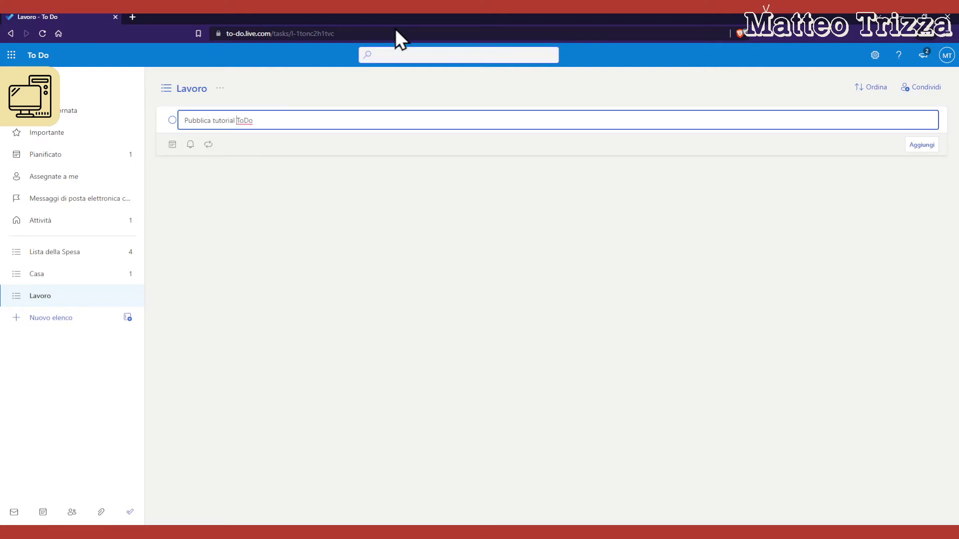
pyautogui.write('Microsoft')
pyautogui.press('Return')
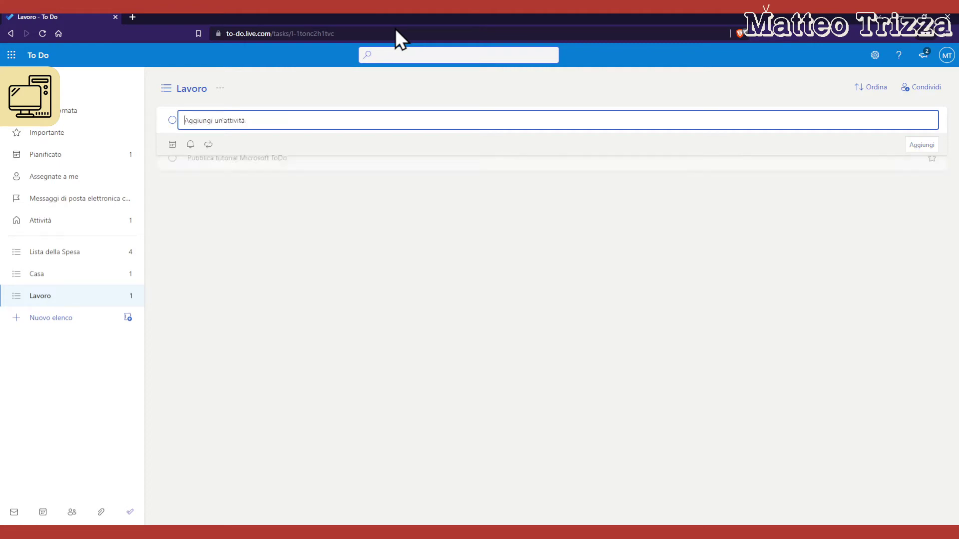
pyautogui.click(286, 263)
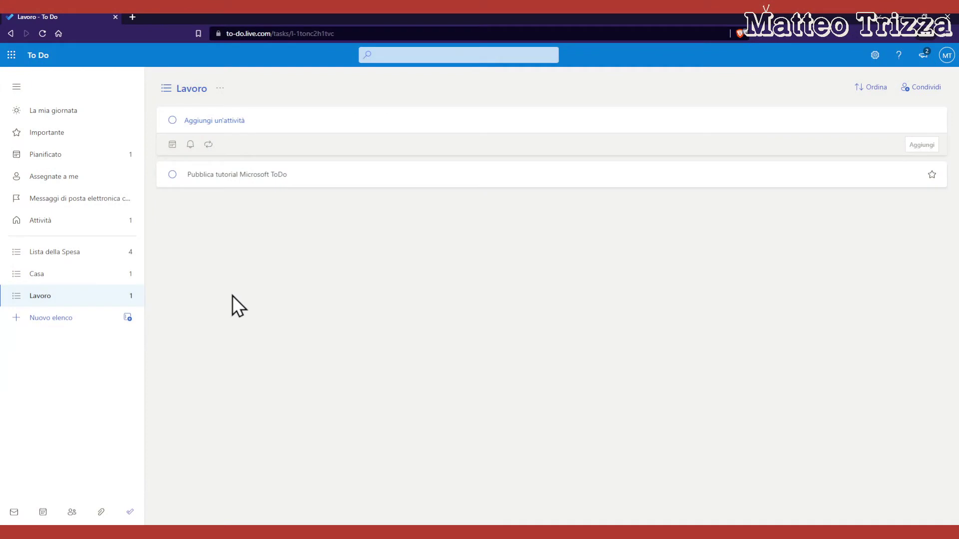
# Step: Create a list group named "Spesa" and move the Lista della Spesa list into it
pyautogui.click(128, 318)
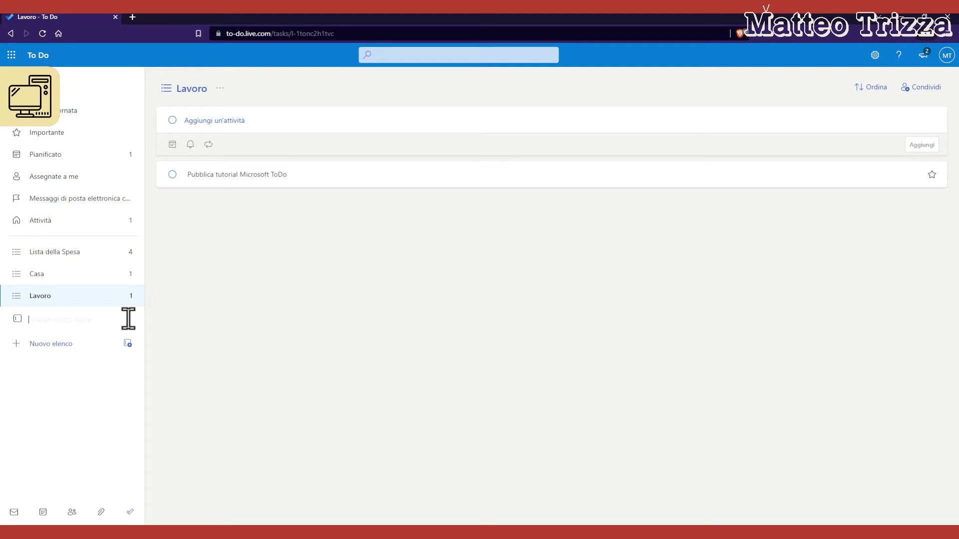
pyautogui.write('Spesa')
pyautogui.press('Return')
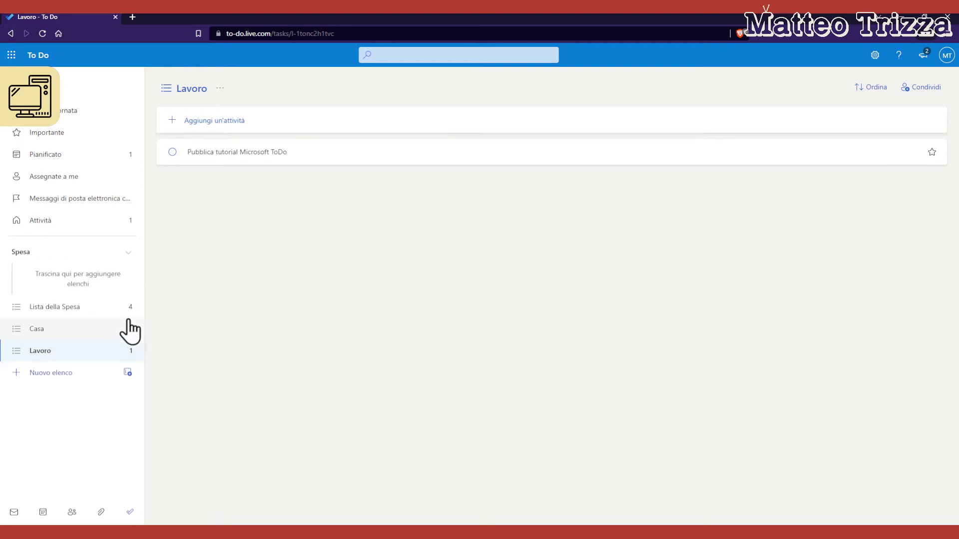
pyautogui.moveTo(56, 308); pyautogui.dragTo(72, 279)
pyautogui.click(77, 279)
# Step: Rename the Lista della Spesa list as "Surgelati"
pyautogui.rightClick(77, 278)
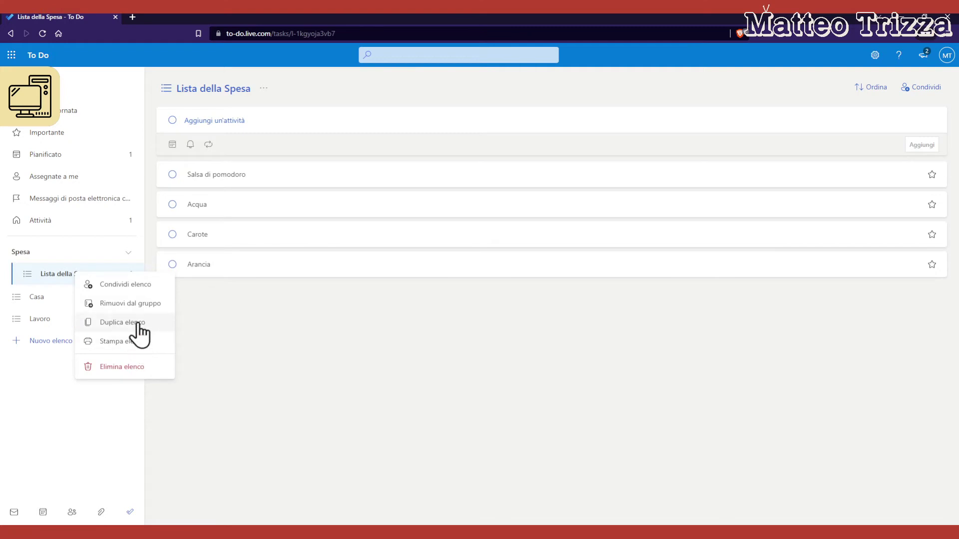
pyautogui.click(200, 71)
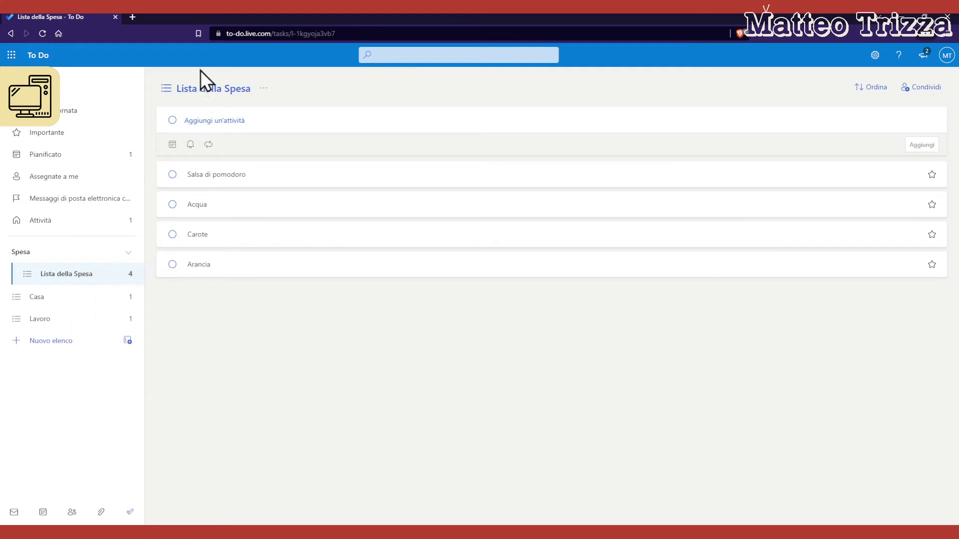
pyautogui.click(207, 88)
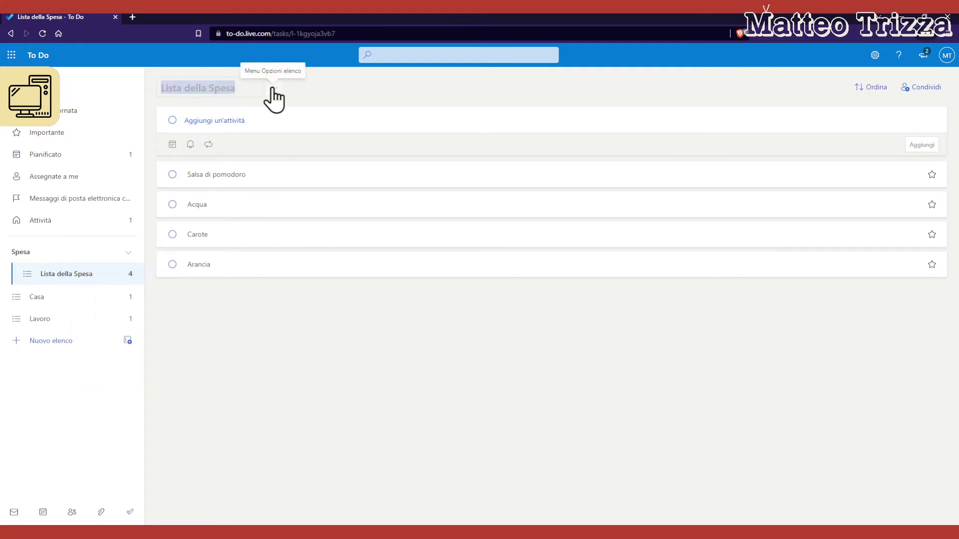
pyautogui.write('Surgela')
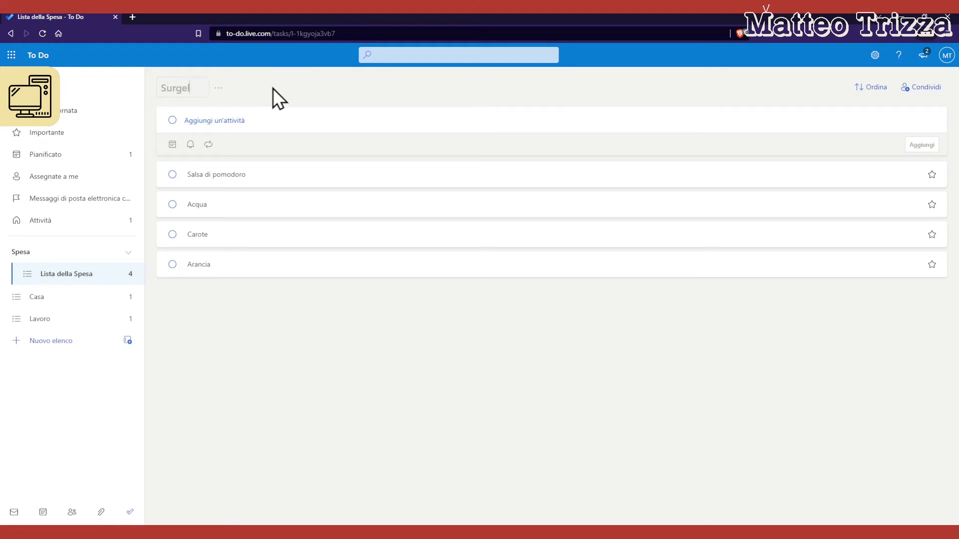
pyautogui.press('BackSpace')
pyautogui.write('ati')
pyautogui.press('Return')
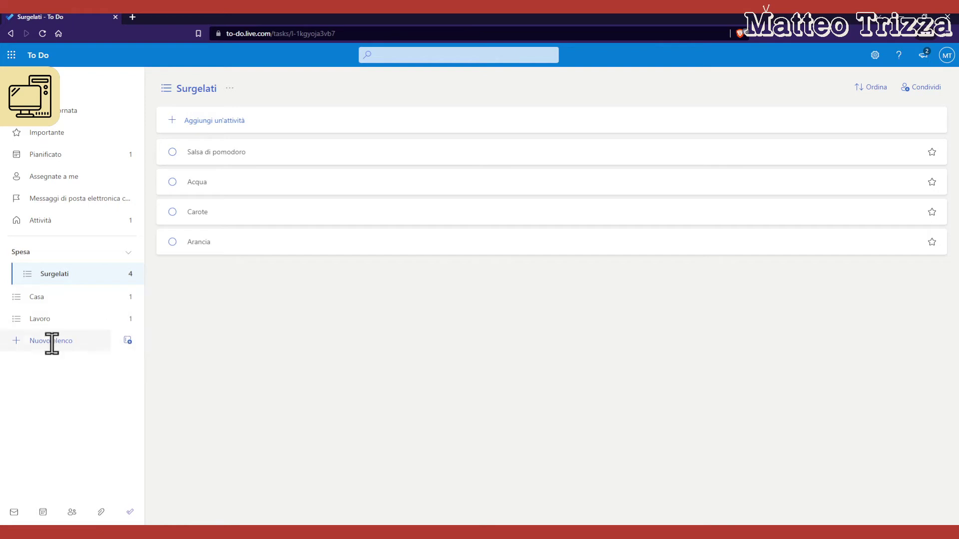
# Step: Create a new list named "Bibite" and move it into the Spesa group below Surgelati
pyautogui.write('Bibite')
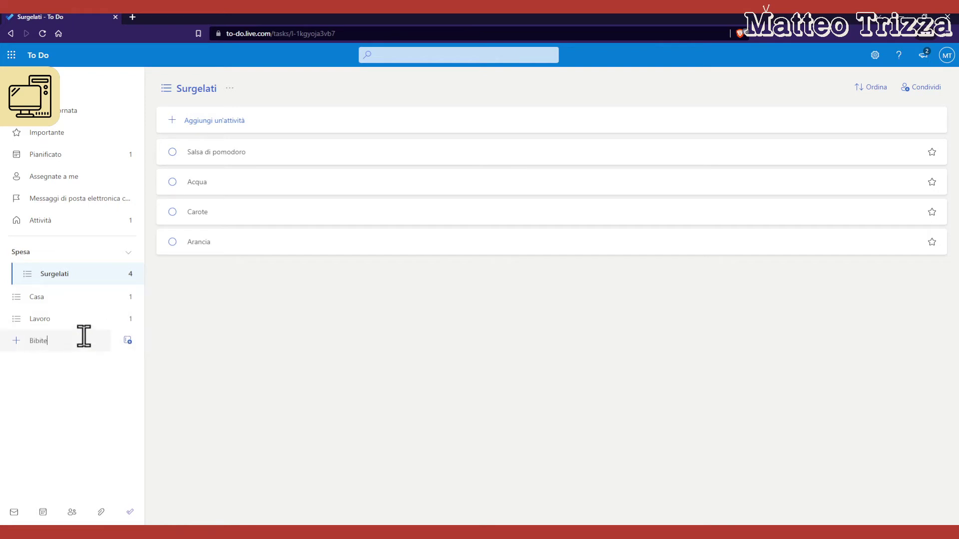
pyautogui.press('Return')
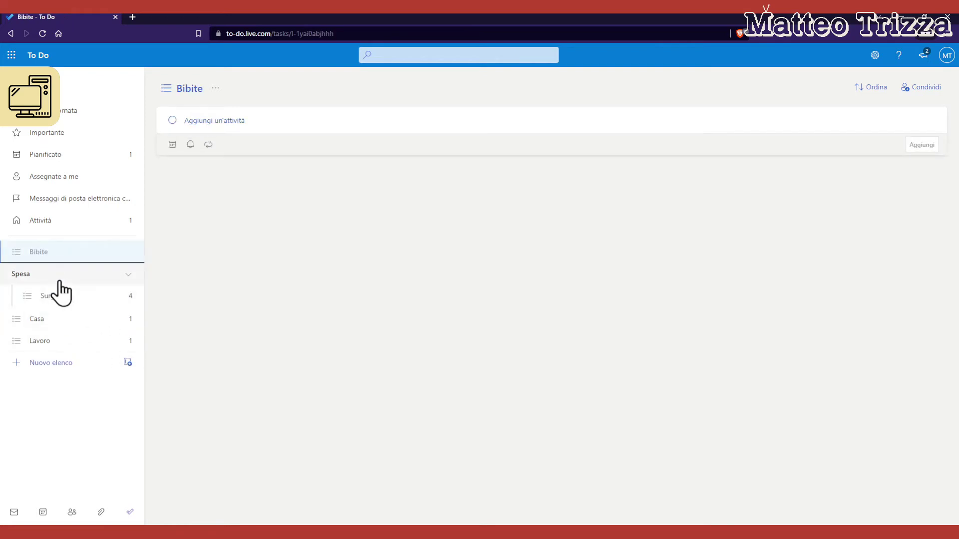
pyautogui.moveTo(33, 254); pyautogui.dragTo(67, 309)
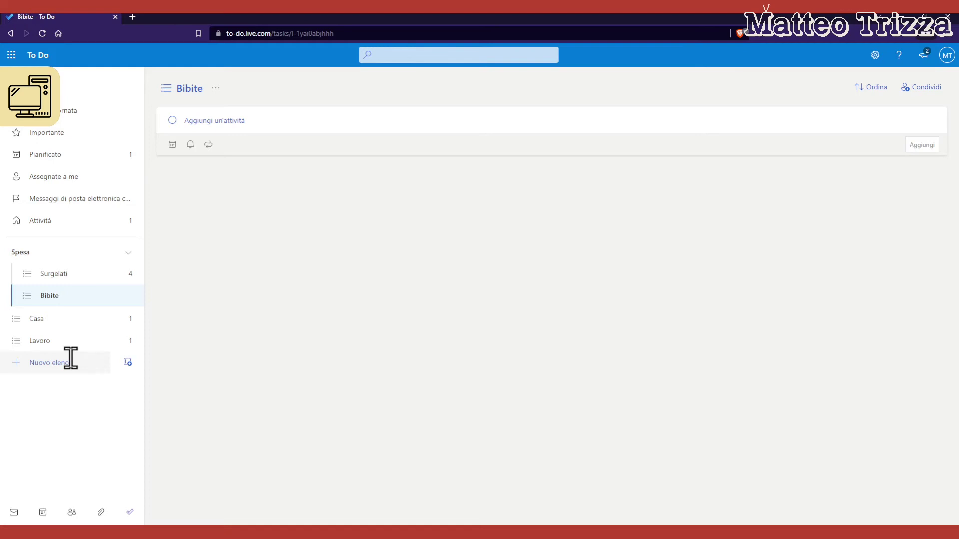
# Step: Collapse and expand the Spesa group, leaving its lists hidden
pyautogui.click(127, 259)
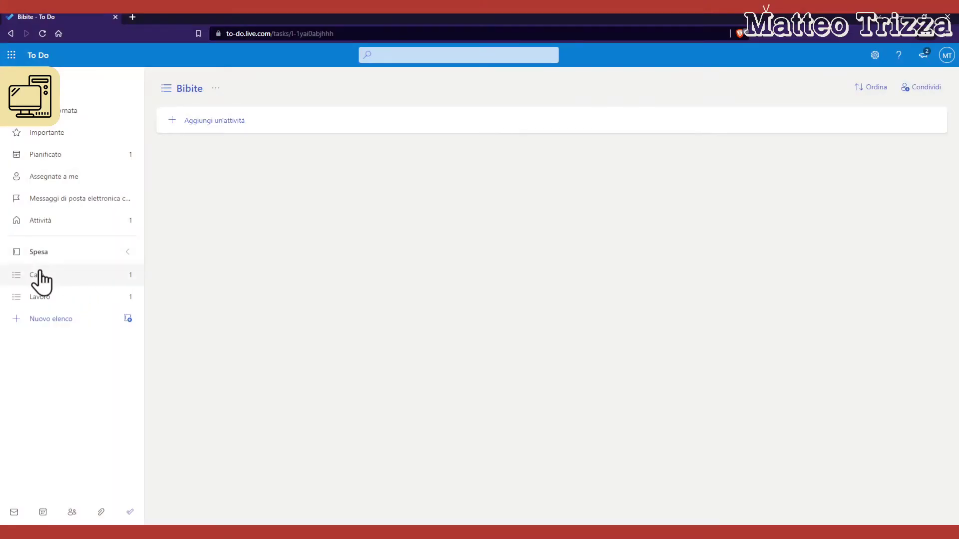
pyautogui.click(56, 255)
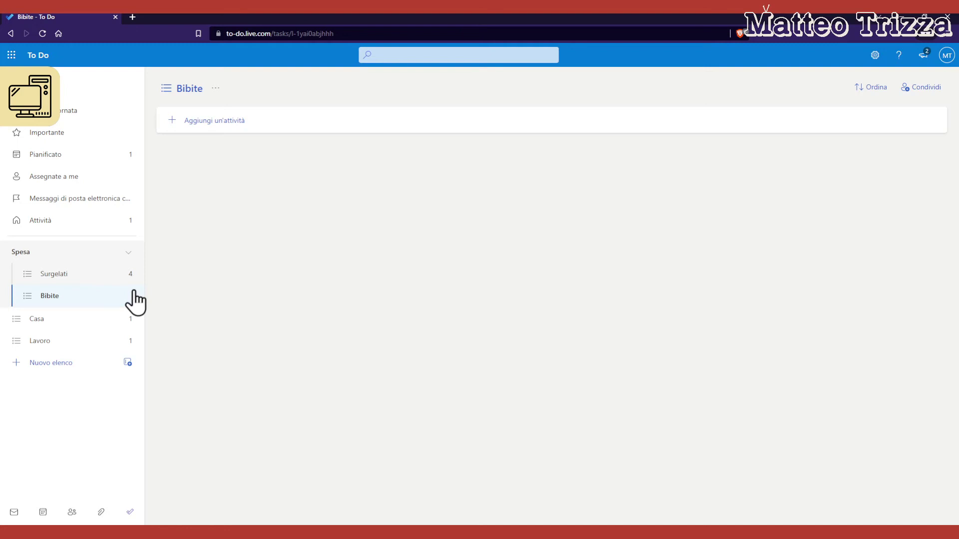
pyautogui.click(128, 252)
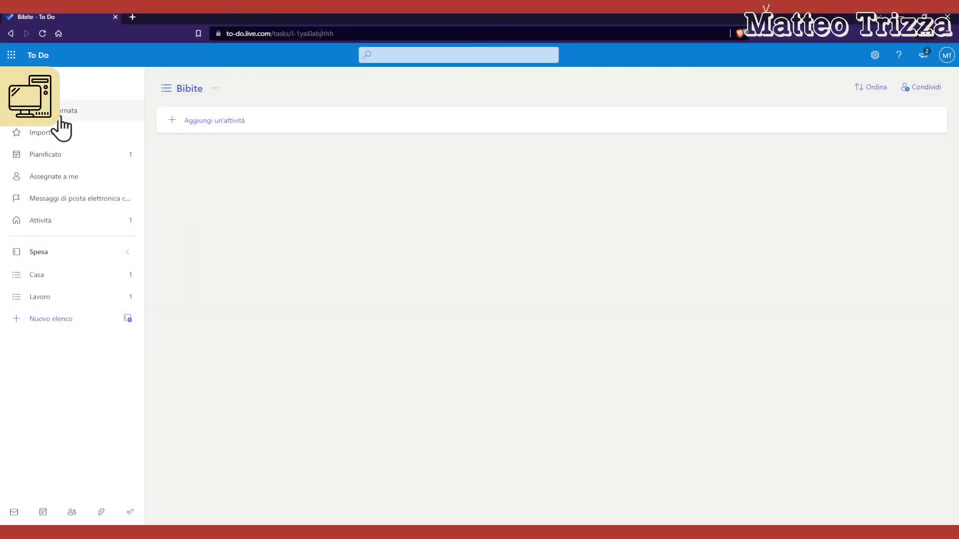
# Step: Dismiss the suggestions in La mia giornata and add the Casa task "Pulire il soggiorno" to that day plan
pyautogui.click(60, 119)
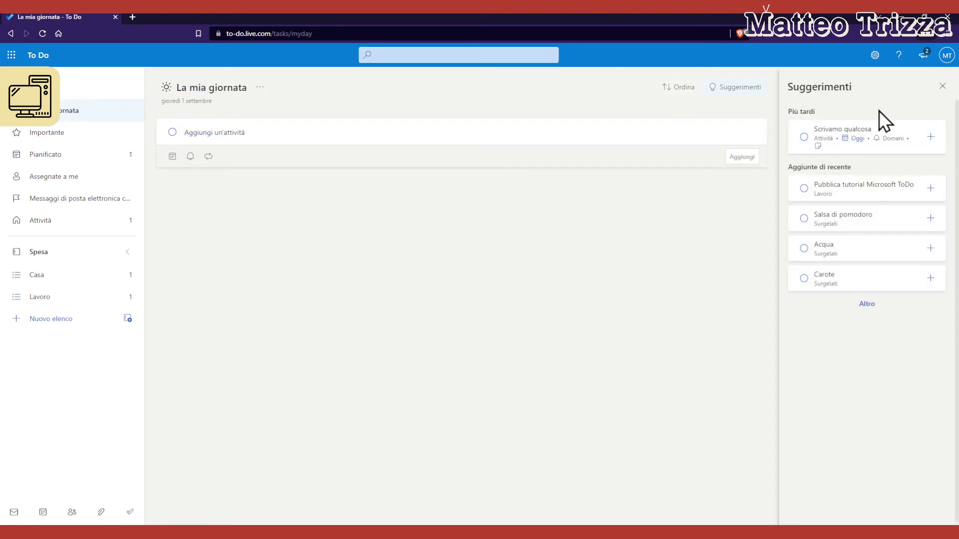
pyautogui.click(941, 87)
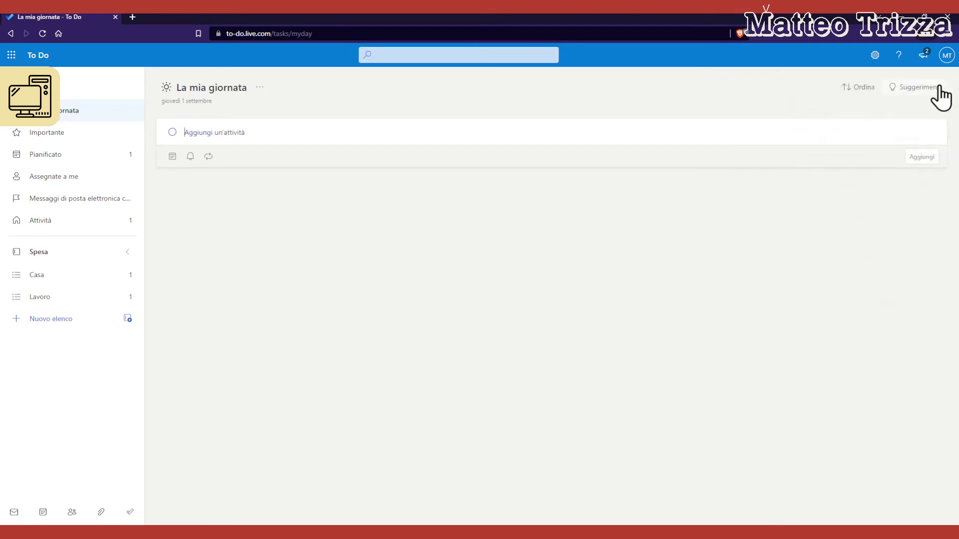
pyautogui.click(64, 282)
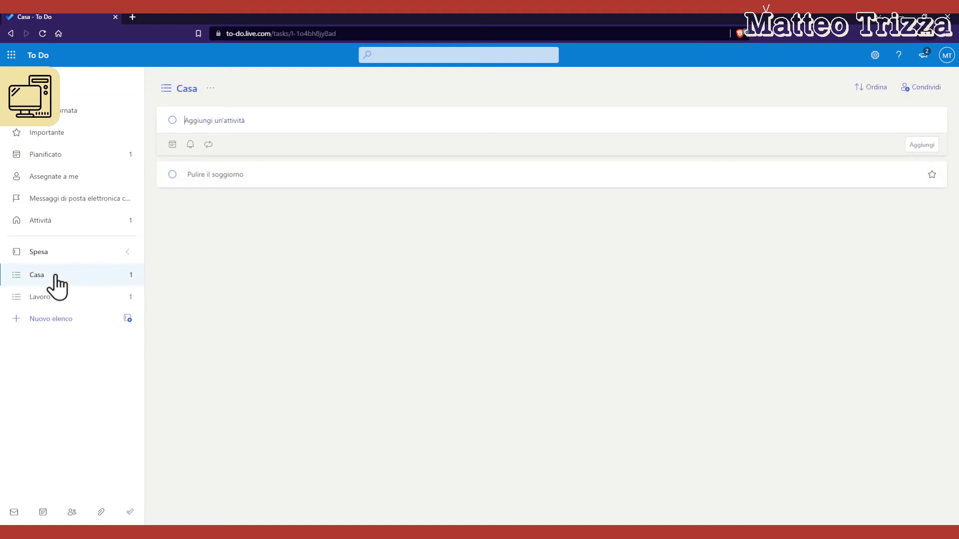
pyautogui.click(319, 179)
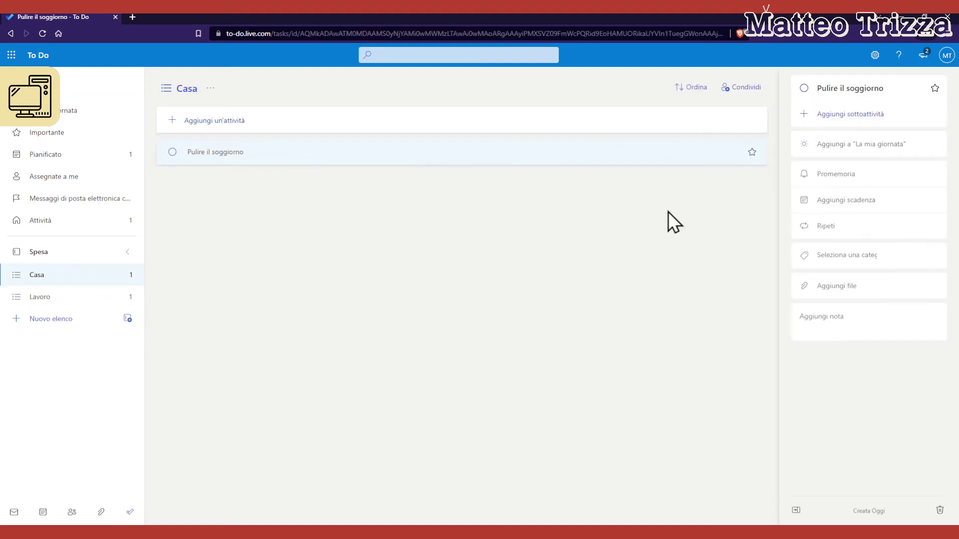
pyautogui.click(858, 151)
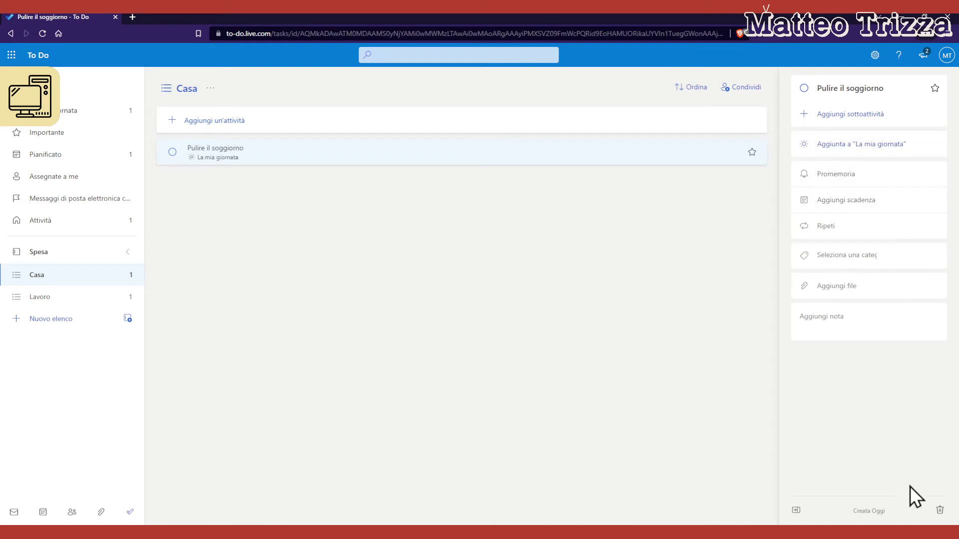
pyautogui.click(796, 510)
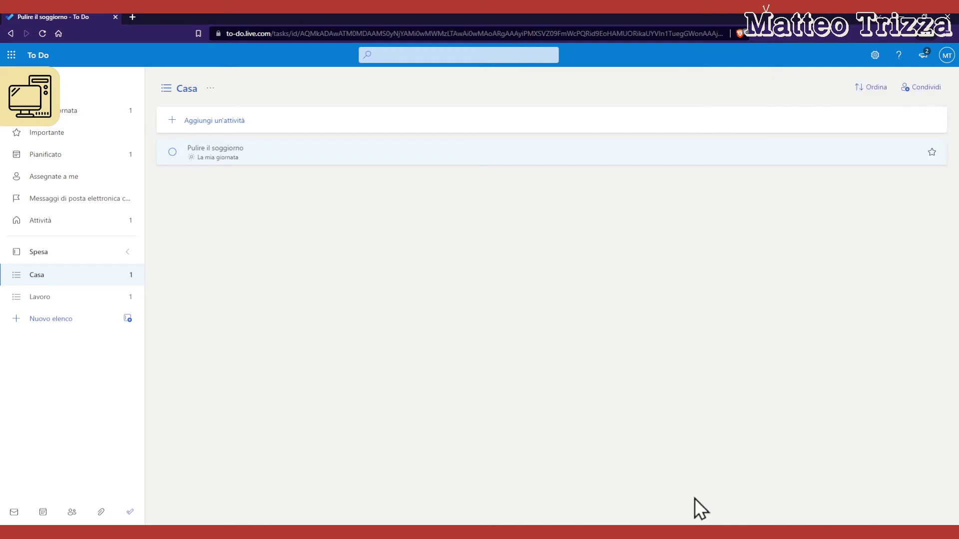
# Step: Add the Lavoro task "Pubblica tutorial Microsoft ToDo" to La mia giornata and close its details
pyautogui.click(80, 297)
pyautogui.click(300, 178)
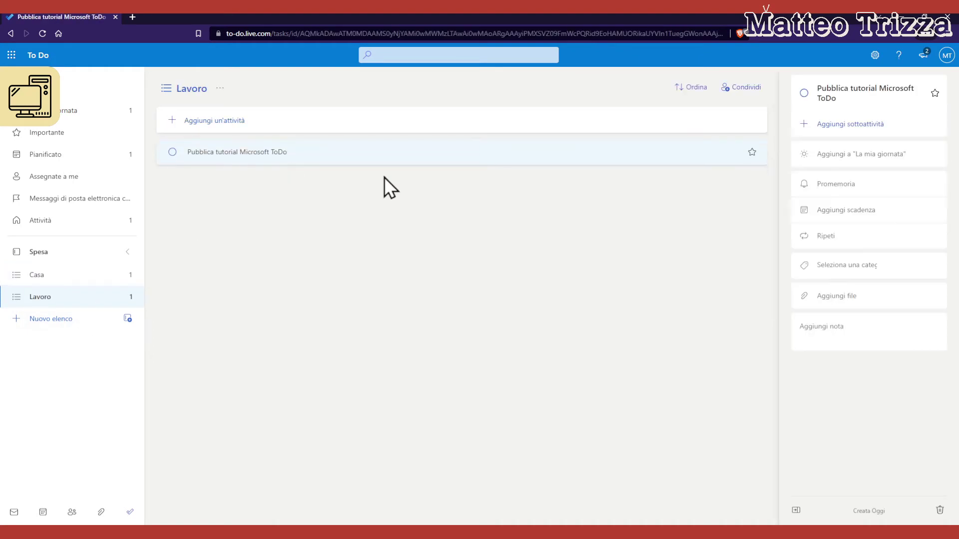
pyautogui.click(867, 152)
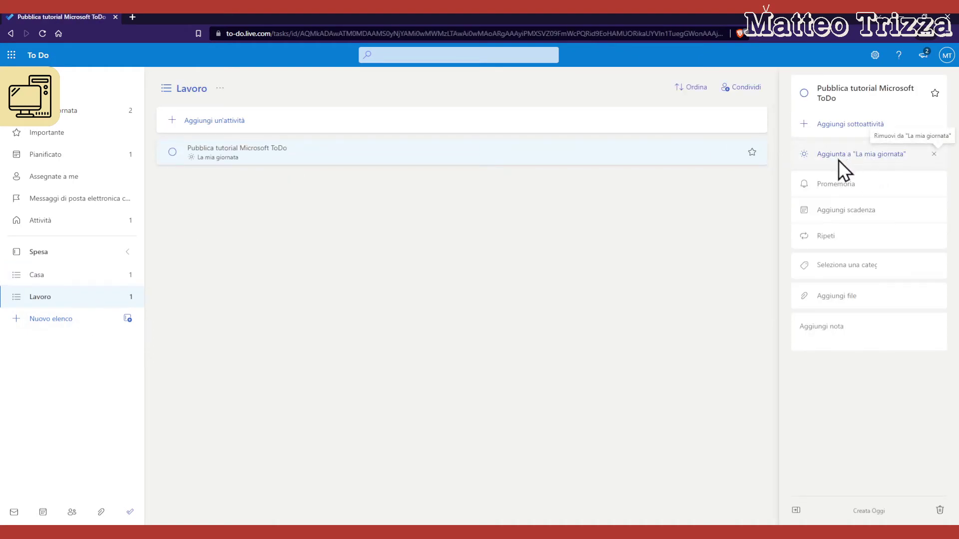
pyautogui.click(796, 511)
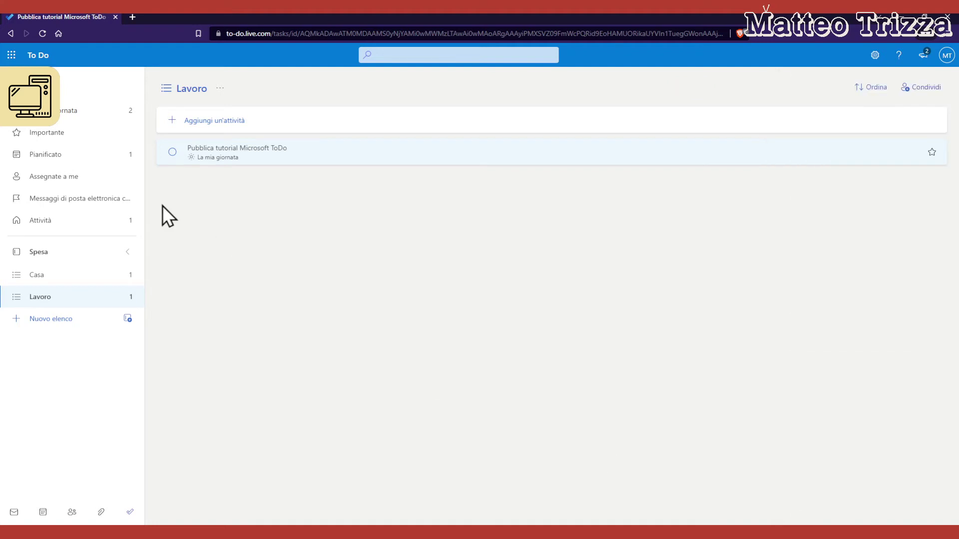
# Step: Review the tasks gathered in La mia giornata and those scheduled in Pianificato
pyautogui.click(82, 114)
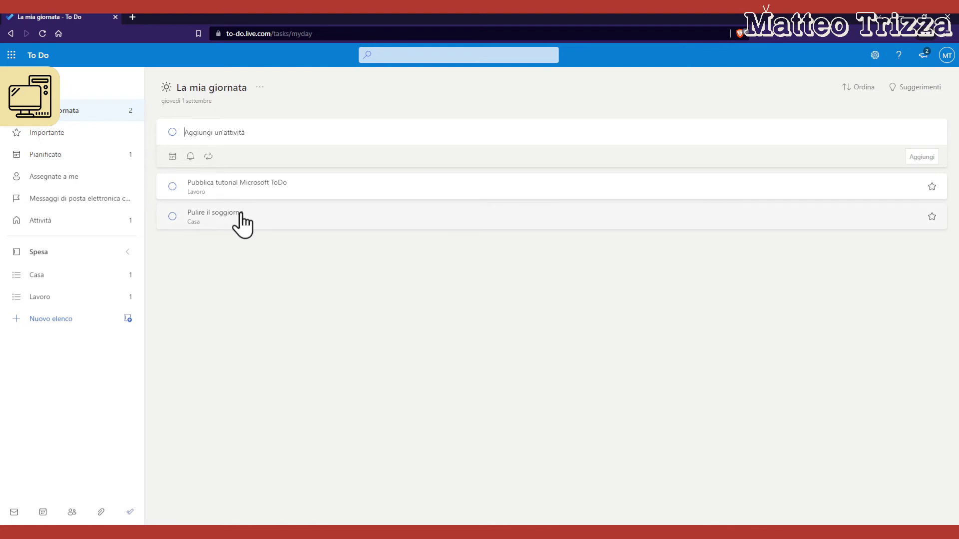
pyautogui.click(100, 157)
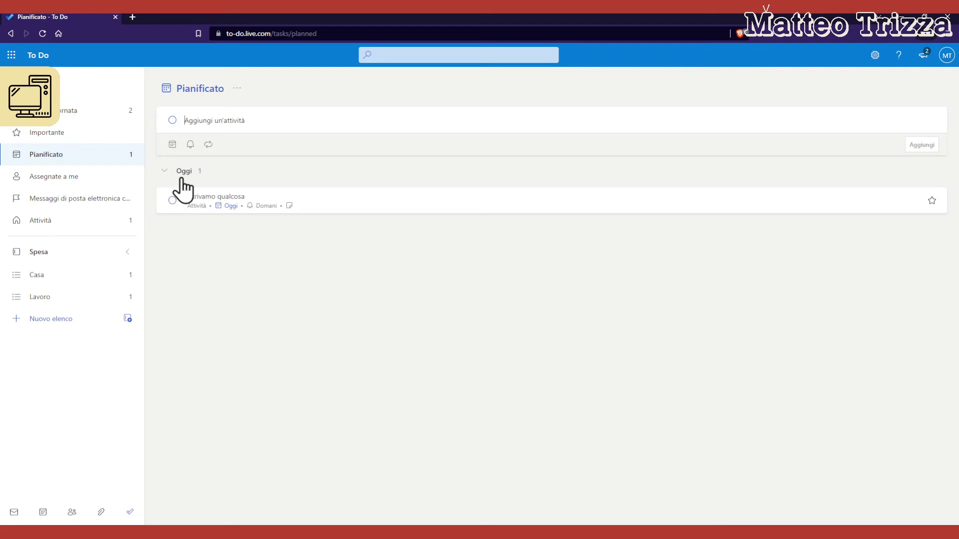
# Step: Review the La mia giornata, Assegnate a me and Importante views one after another
pyautogui.click(74, 118)
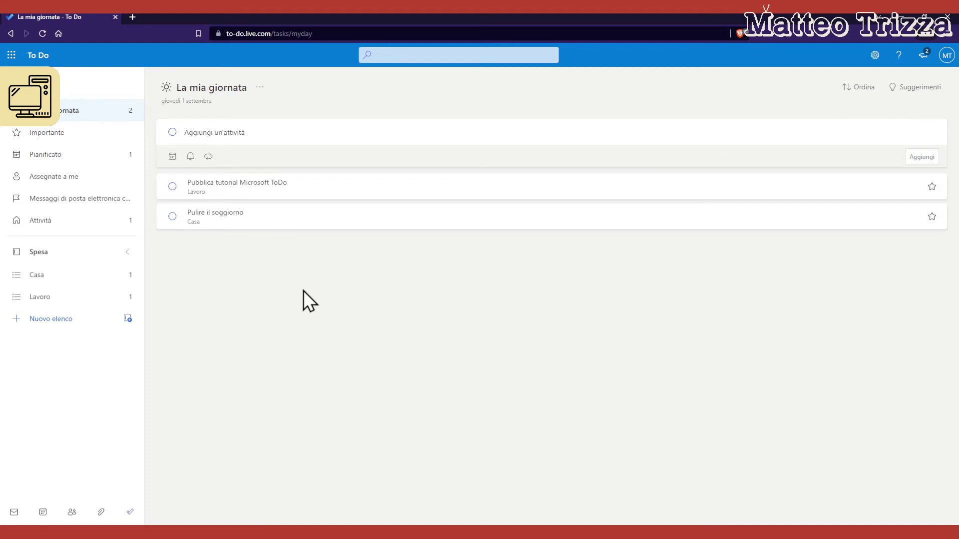
pyautogui.click(62, 184)
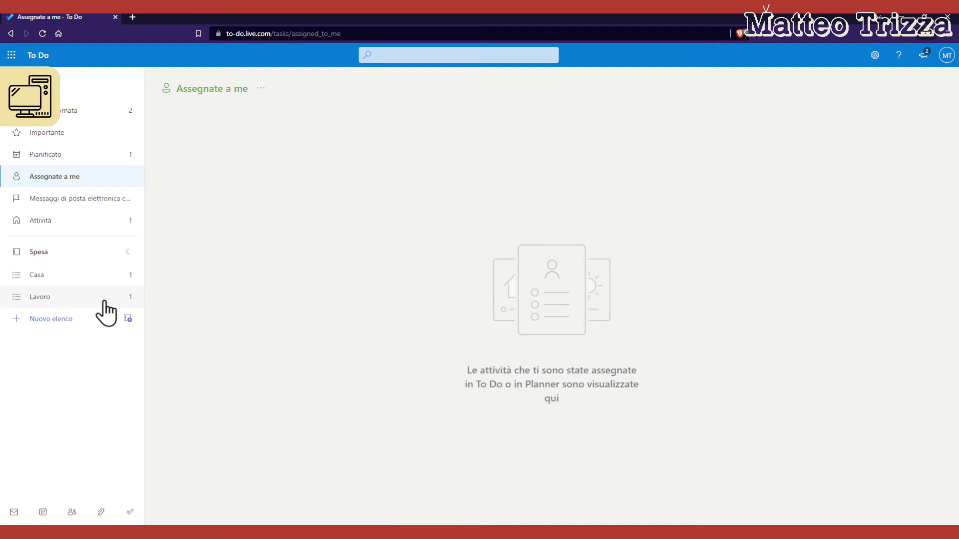
pyautogui.click(47, 118)
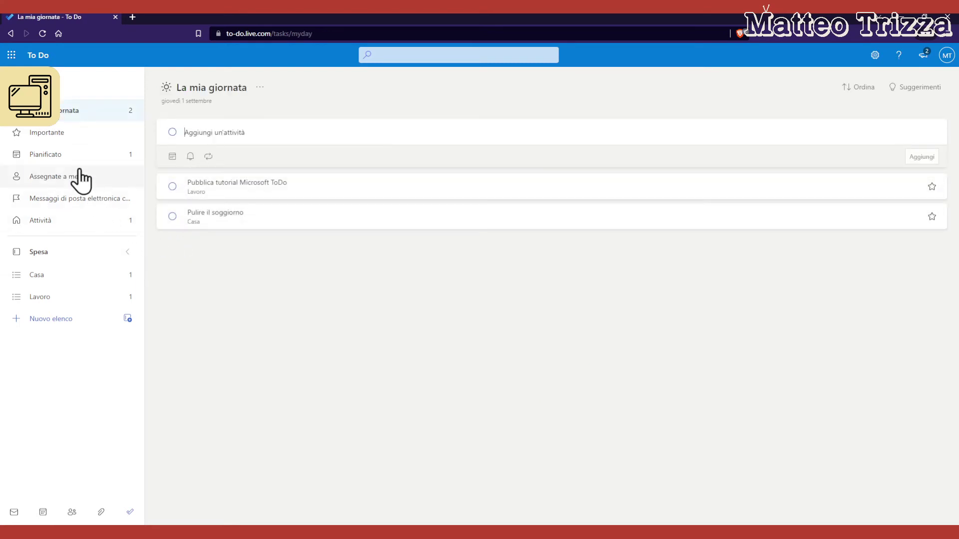
pyautogui.click(49, 138)
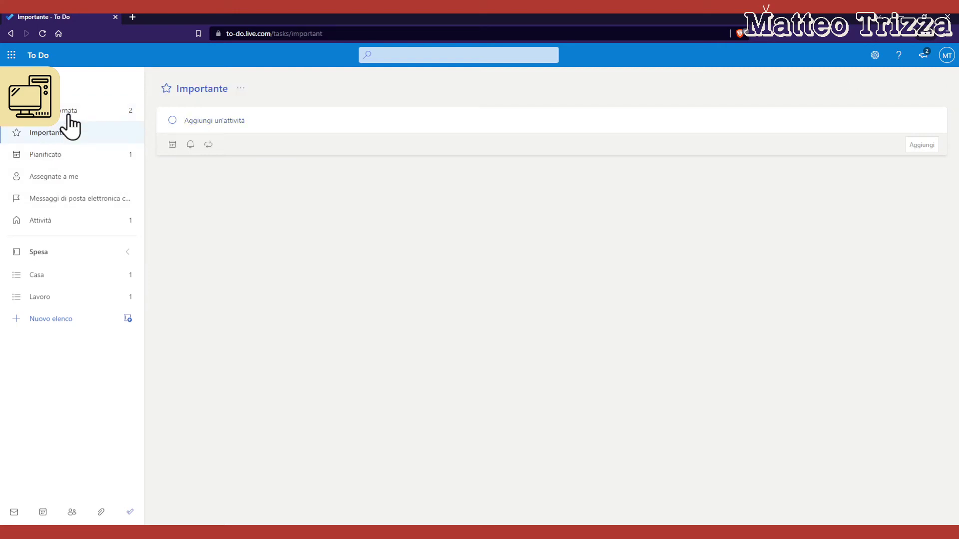
# Step: Mark "Pulire il soggiorno" as important from La mia giornata, then remove its importance in the Importante view
pyautogui.click(76, 118)
pyautogui.click(932, 215)
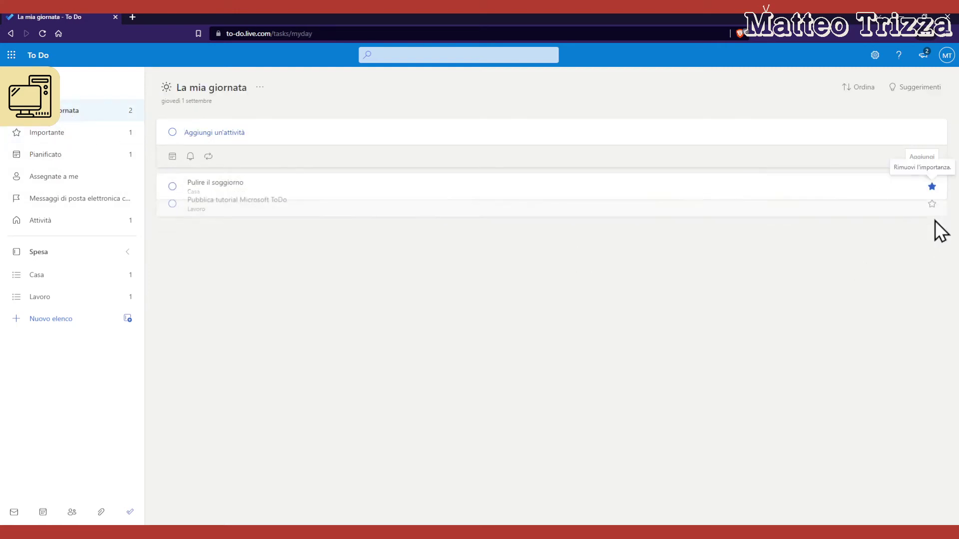
pyautogui.click(17, 134)
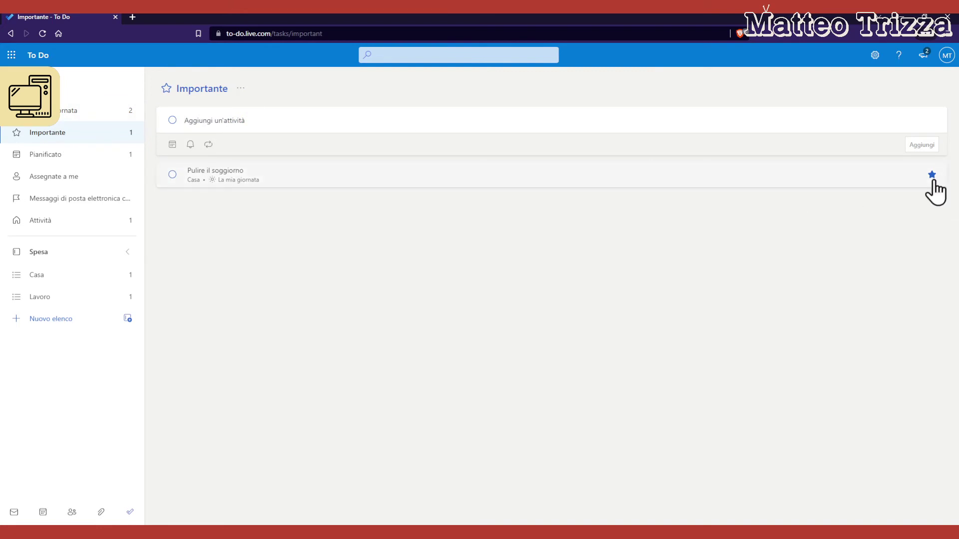
pyautogui.click(932, 175)
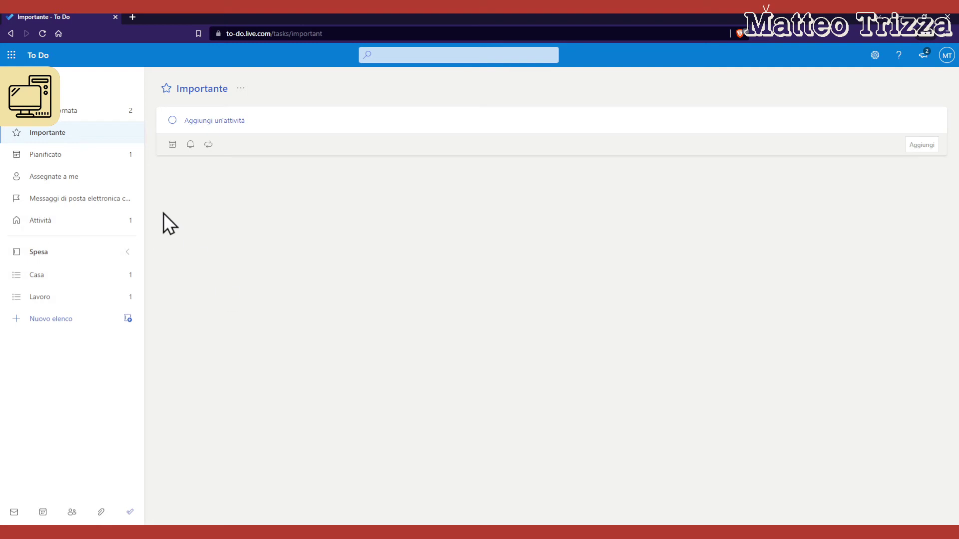
# Step: Examine the Assegnate a me view and its list options
pyautogui.click(76, 178)
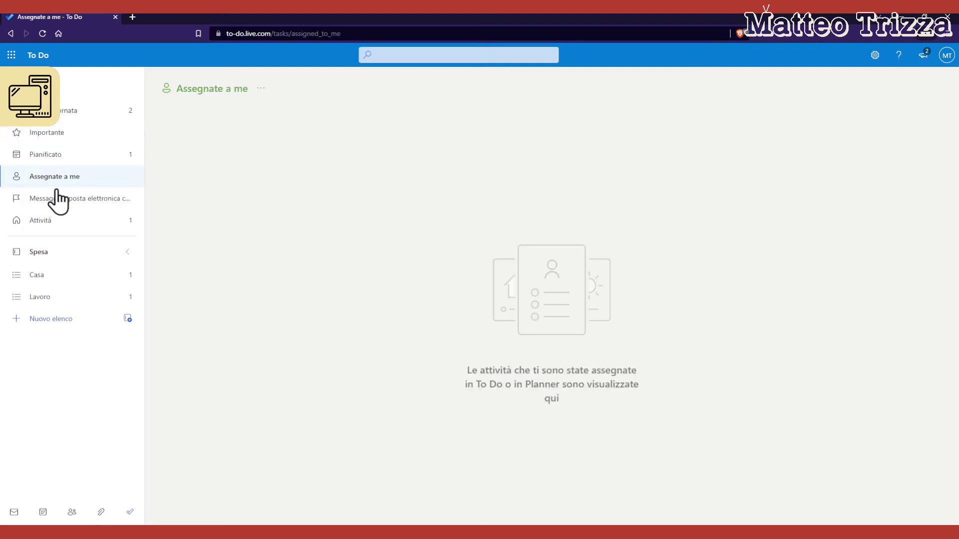
pyautogui.click(262, 89)
pyautogui.click(283, 290)
# Step: Share the Lavoro list by creating an invitation link, copy the link and close the sharing dialog
pyautogui.click(56, 305)
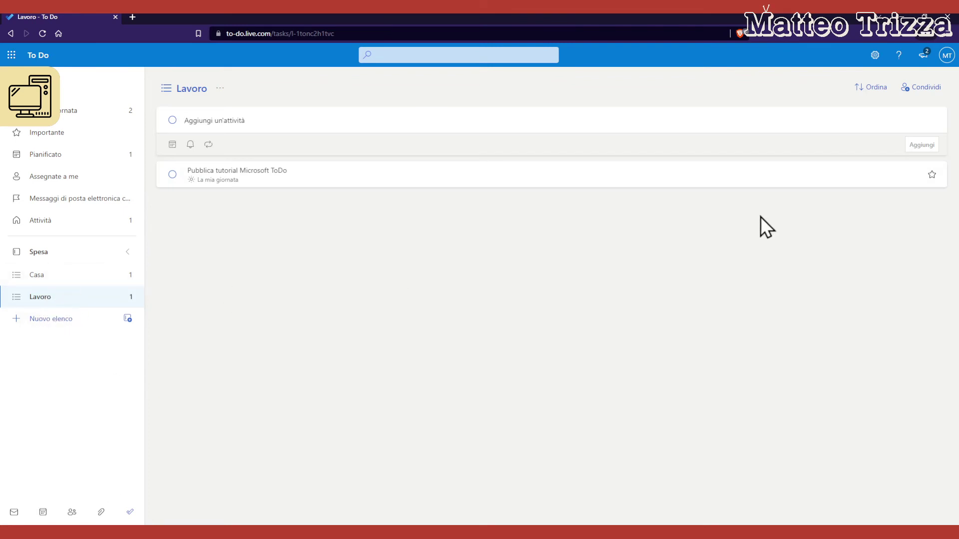
pyautogui.click(928, 88)
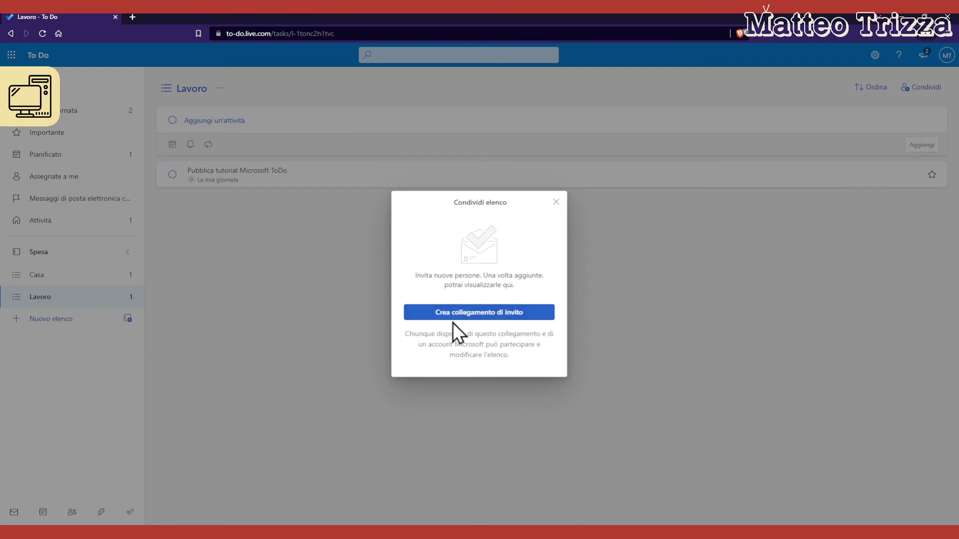
pyautogui.click(463, 316)
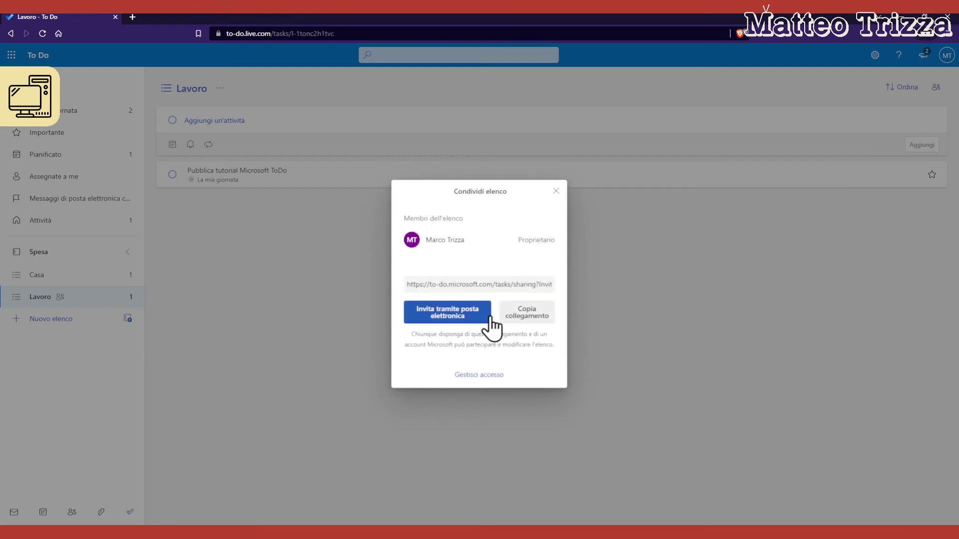
pyautogui.click(527, 315)
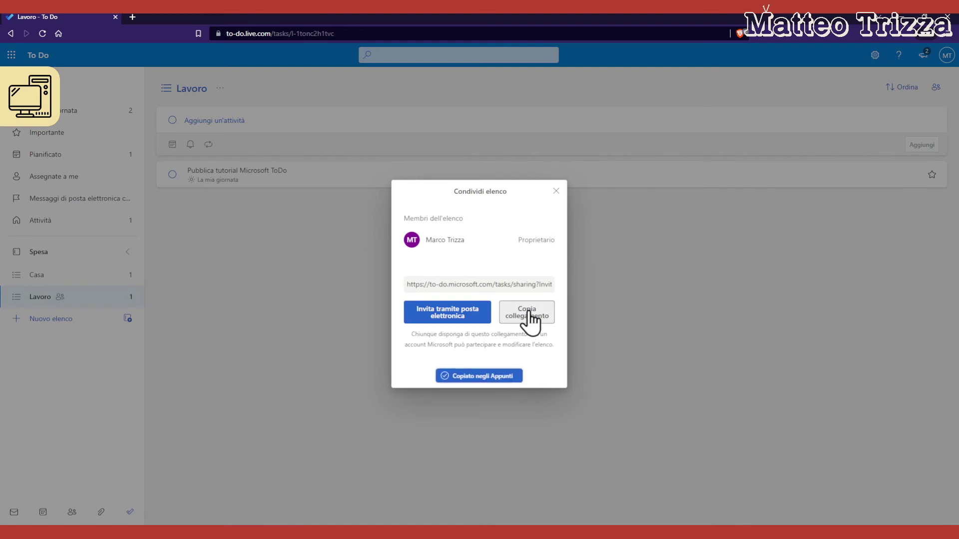
pyautogui.click(667, 307)
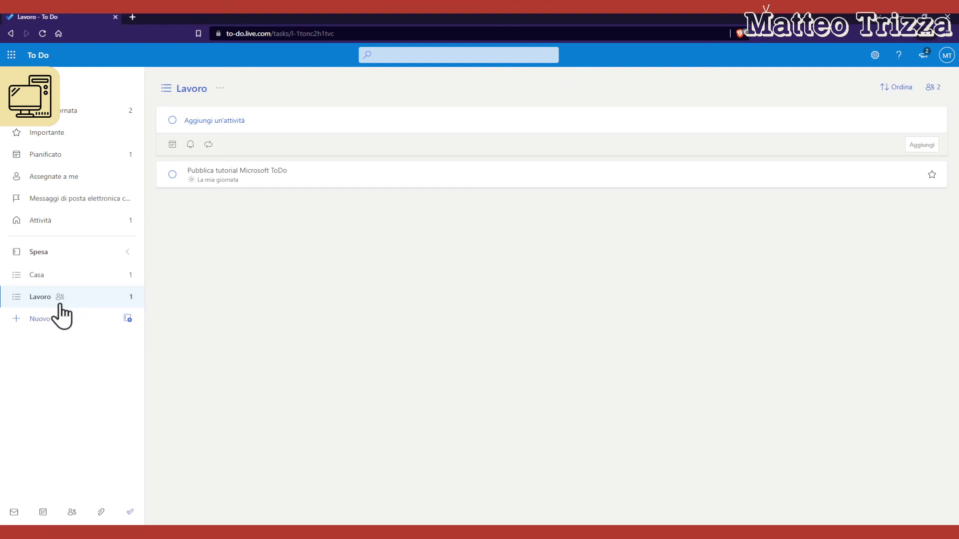
# Step: Check the members of the shared Lavoro list and the details of its "CIAO" task
pyautogui.click(931, 87)
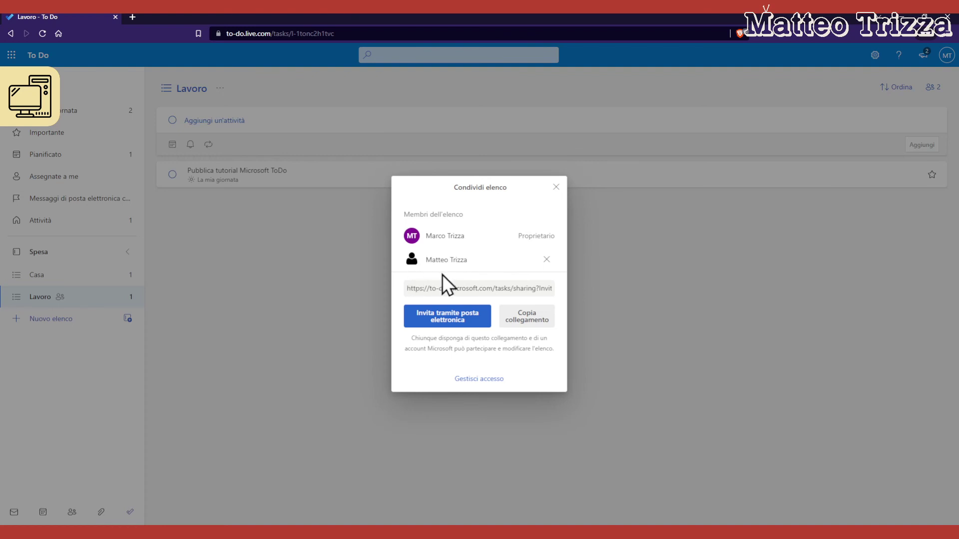
pyautogui.click(697, 279)
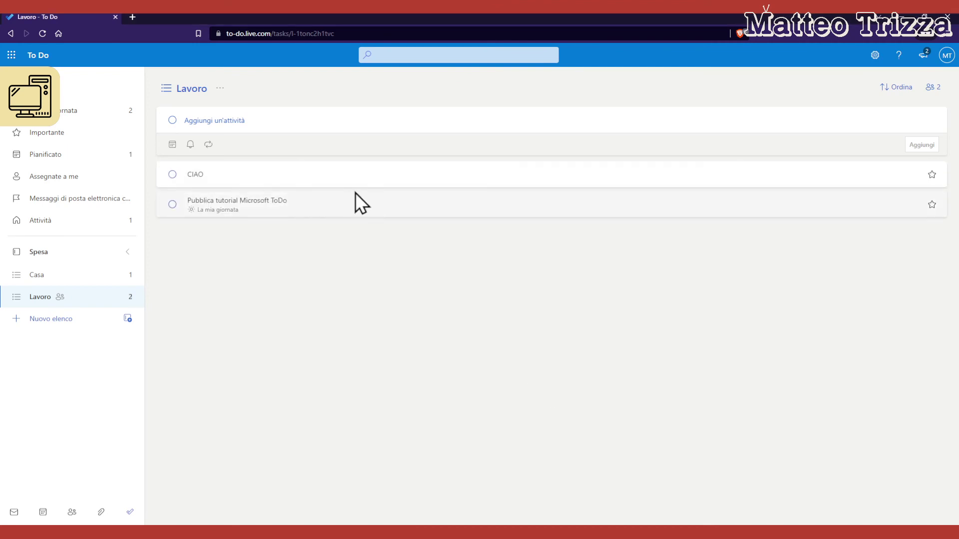
pyautogui.click(338, 174)
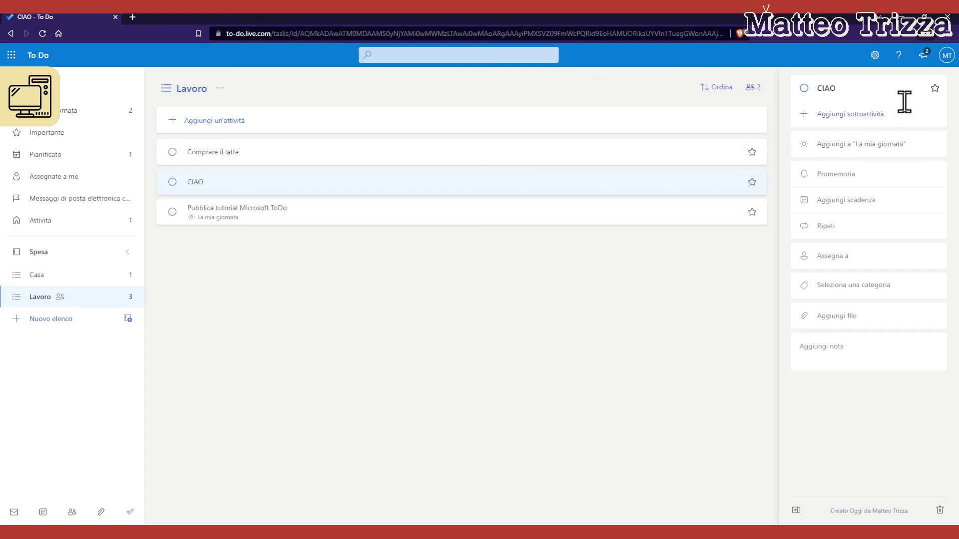
pyautogui.click(796, 510)
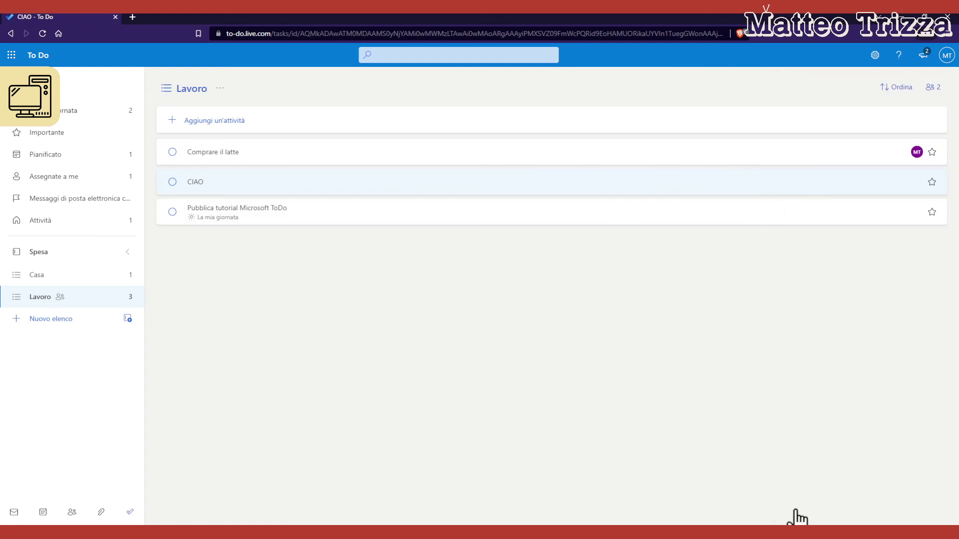
# Step: Complete the assigned task "Comprare il latte" from the Assegnate a me view
pyautogui.click(36, 179)
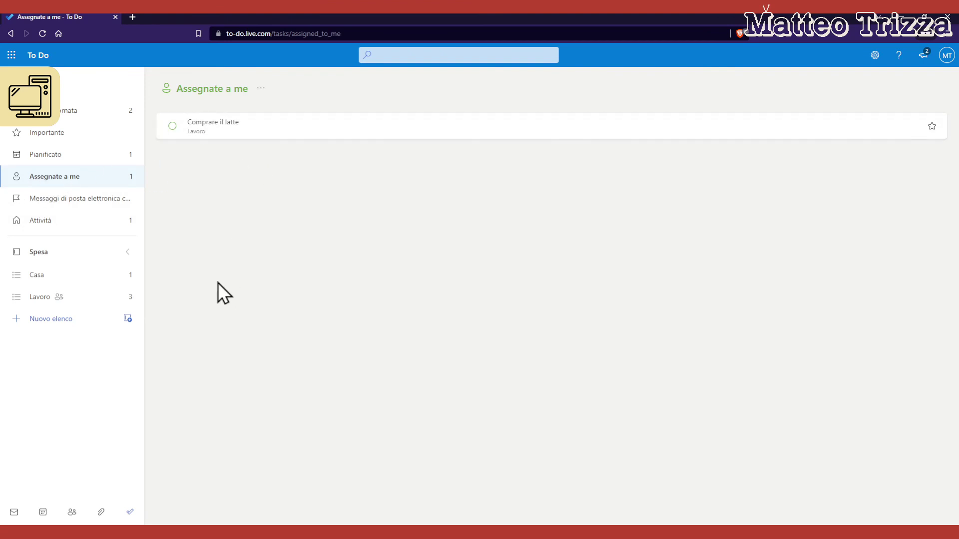
pyautogui.click(172, 124)
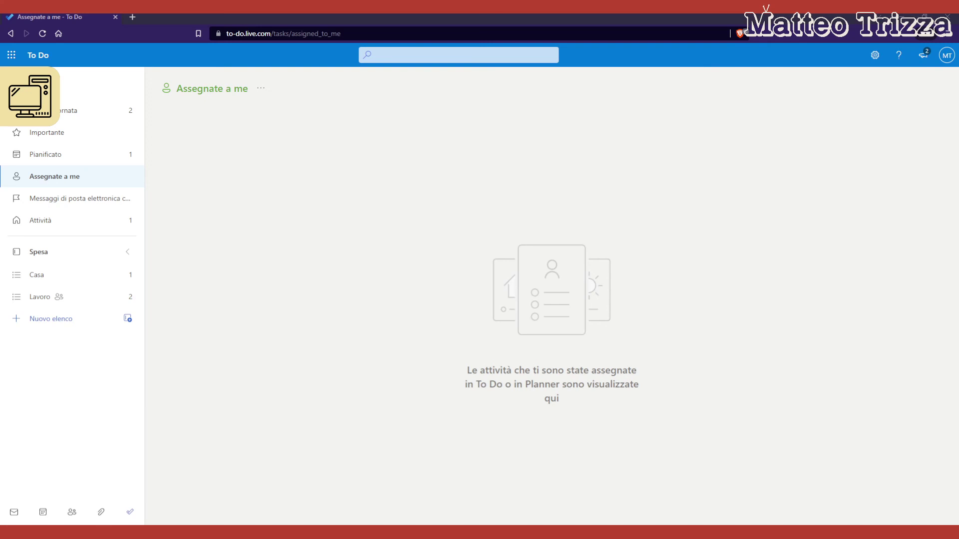
# Step: Switch to the Microsoft To Do desktop app, close the details of "Comprare il latte" and reposition the window over the browser
pyautogui.hotkey('alt', 'Tab')
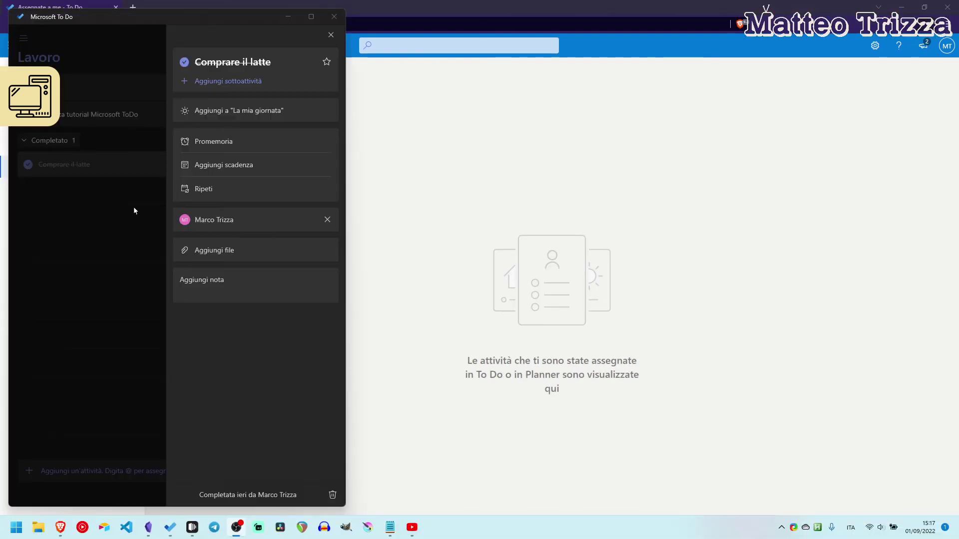
pyautogui.click(286, 370)
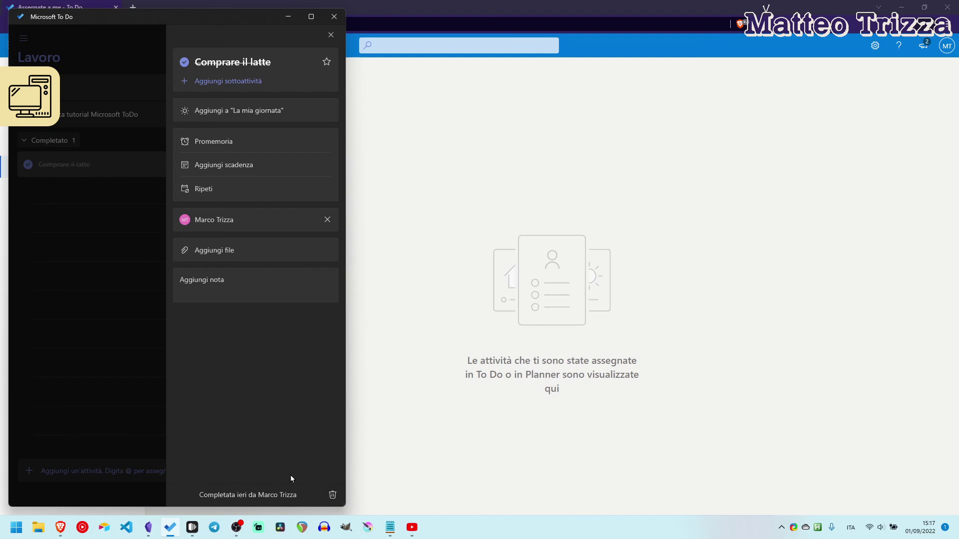
pyautogui.click(95, 262)
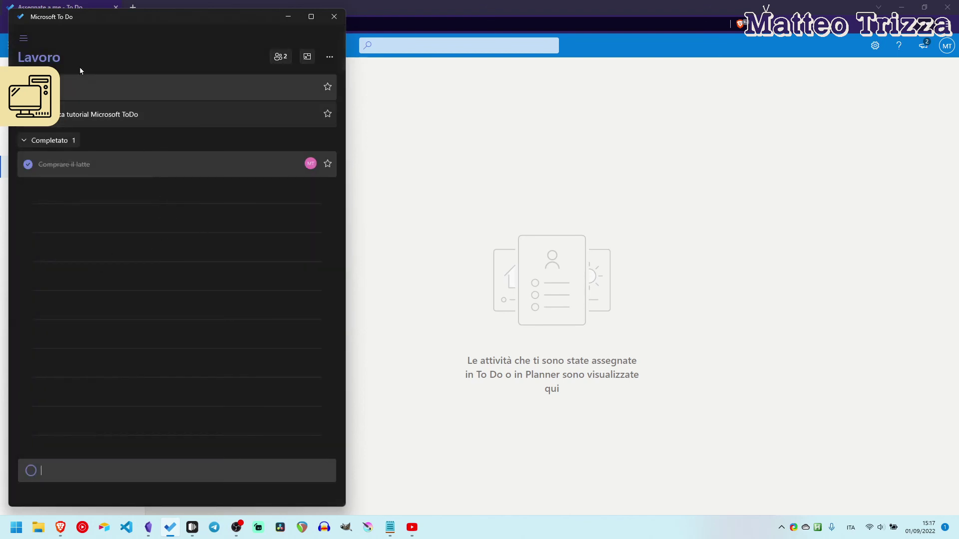
pyautogui.moveTo(181, 17); pyautogui.dragTo(533, 221)
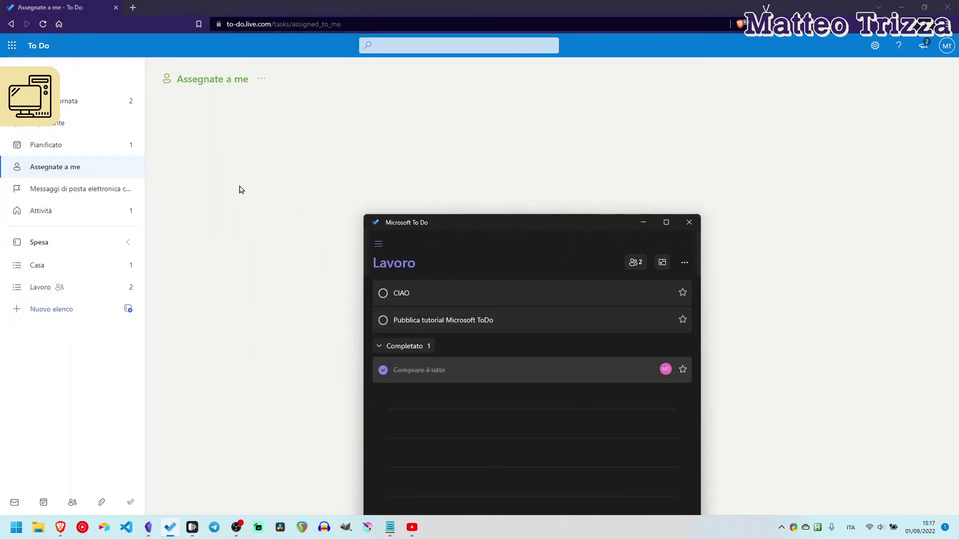
pyautogui.moveTo(469, 223); pyautogui.dragTo(503, 130)
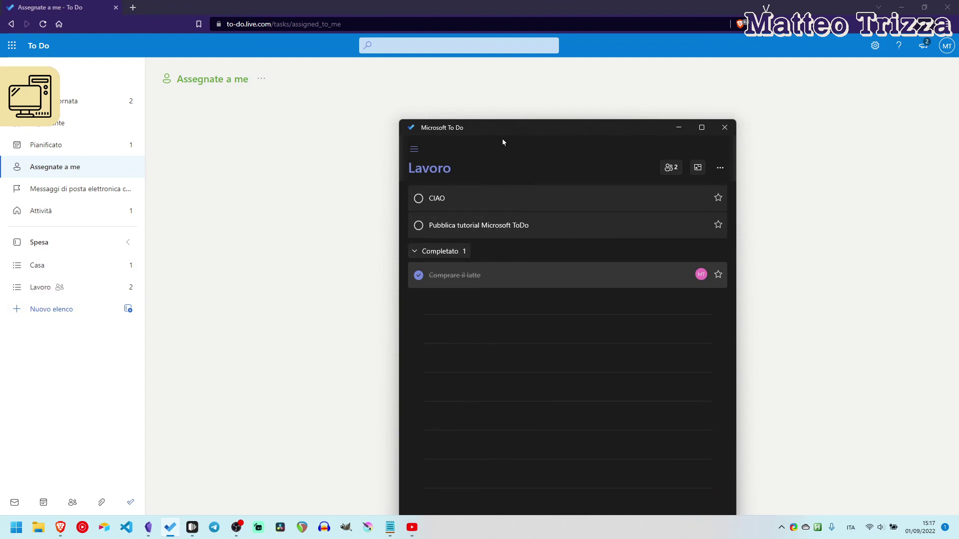
pyautogui.moveTo(493, 128); pyautogui.dragTo(133, 29)
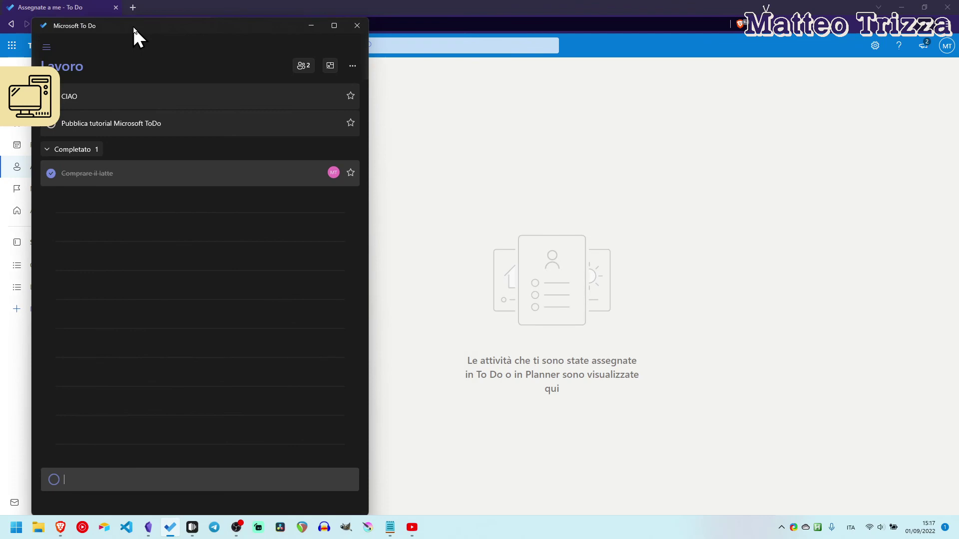